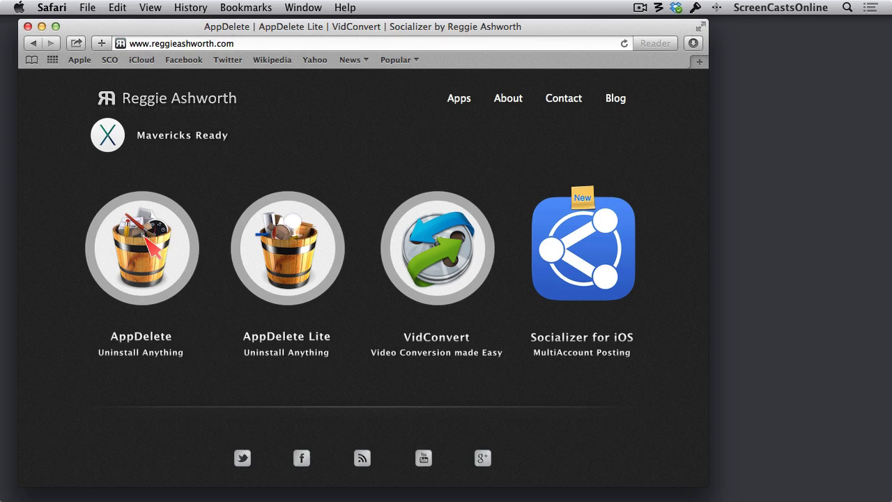
Step: Look over the AppDelete product page on the developer's website, and put the browser window away
{"action": "left_click", "coordinate": [145, 237]}
{"action": "scroll", "coordinate": [99, 309], "scroll_direction": "down", "scroll_amount": 5}
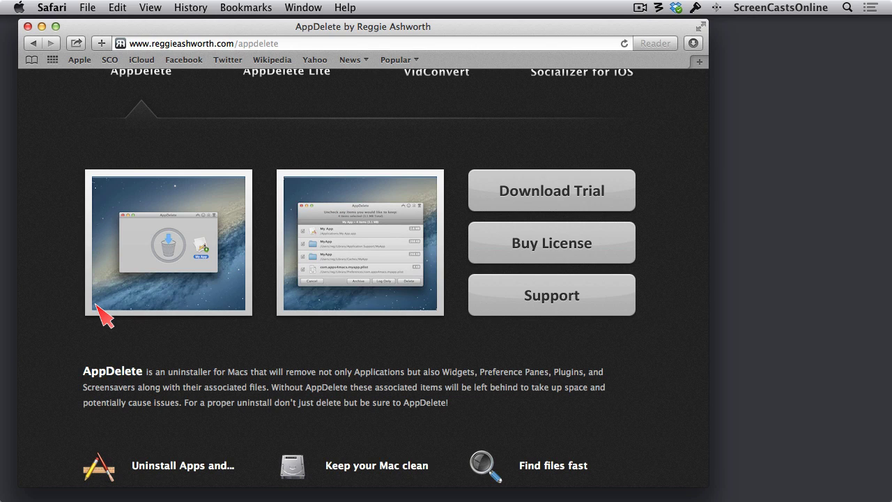
{"action": "scroll", "coordinate": [97, 307], "scroll_direction": "up", "scroll_amount": 5}
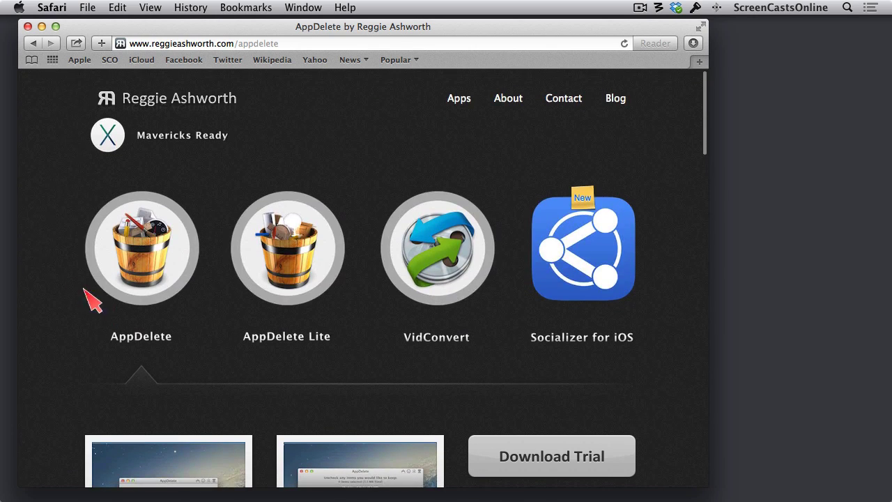
{"action": "left_click", "coordinate": [42, 27]}
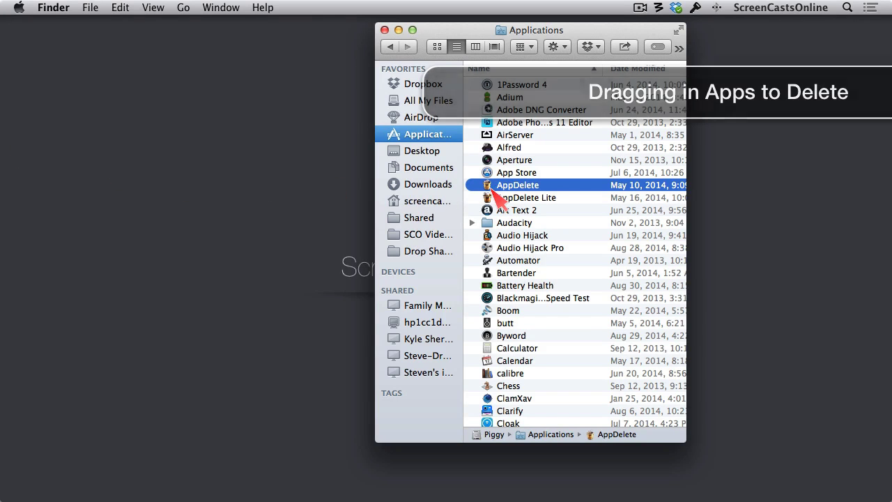
Step: Launch AppDelete from the Applications folder and load the Drop Shadow app into it to list its associated files
{"action": "double_click", "coordinate": [492, 187]}
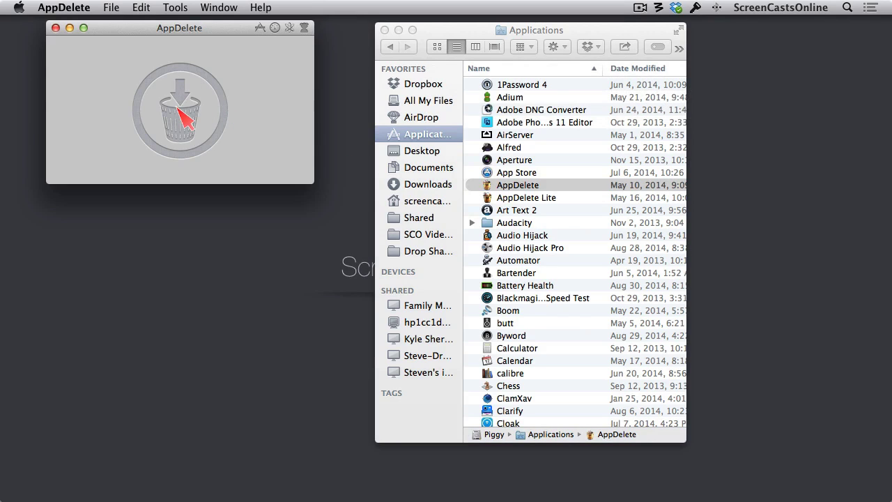
{"action": "scroll", "coordinate": [525, 222], "scroll_direction": "down", "scroll_amount": 5}
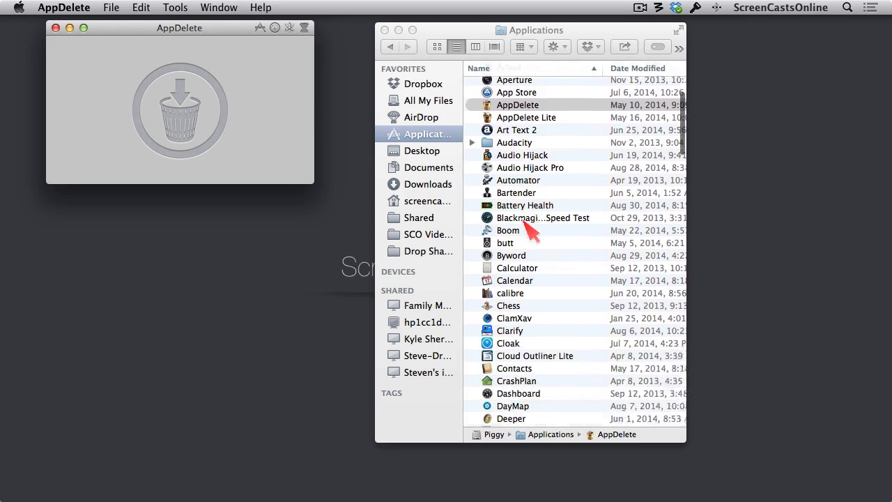
{"action": "scroll", "coordinate": [525, 223], "scroll_direction": "down", "scroll_amount": 10}
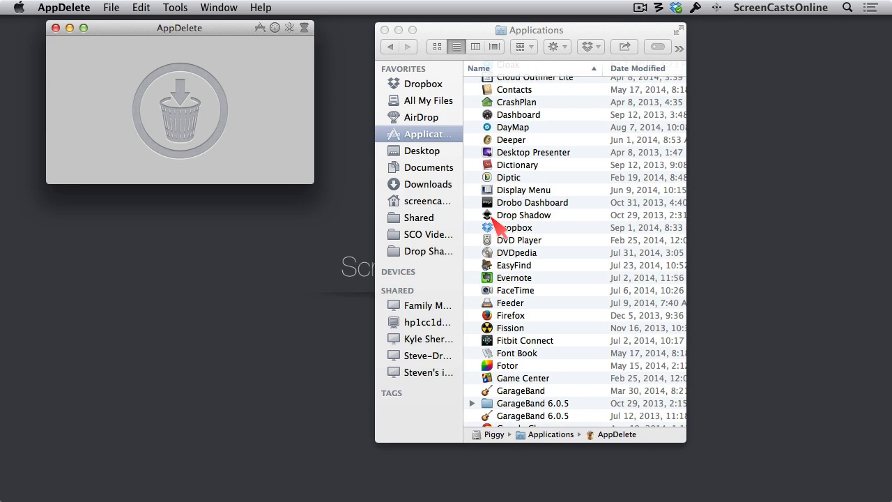
{"action": "left_click_drag", "start_coordinate": [492, 218], "coordinate": [190, 113]}
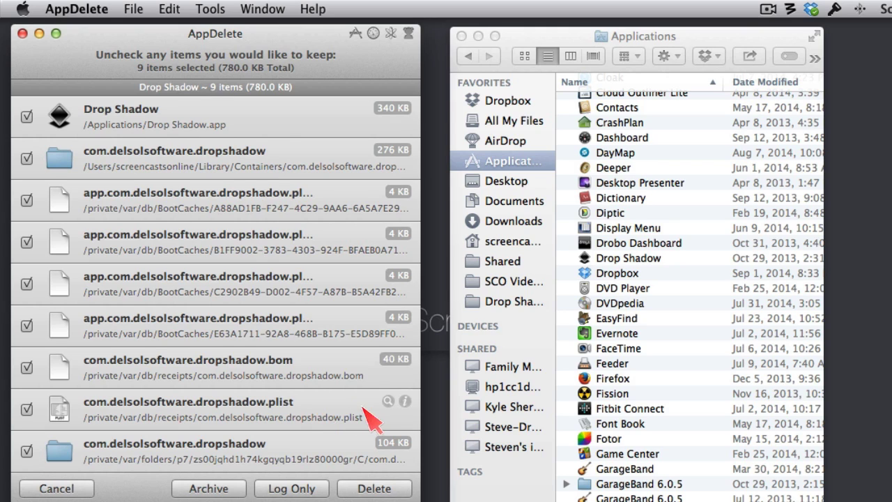
Step: Reveal com.delsolsoftware.dropshadow.plist in Finder with its folder path, view the file's info, and close both windows
{"action": "left_click", "coordinate": [388, 402]}
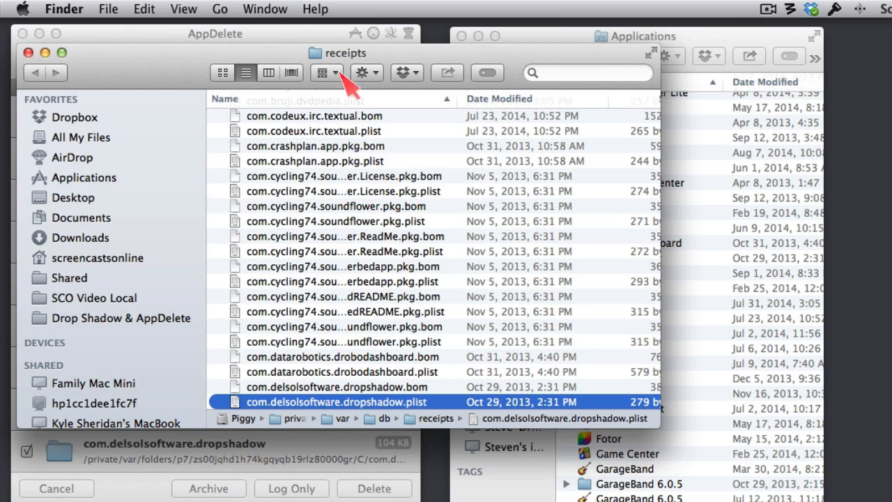
{"action": "left_click", "coordinate": [319, 61], "text": "super"}
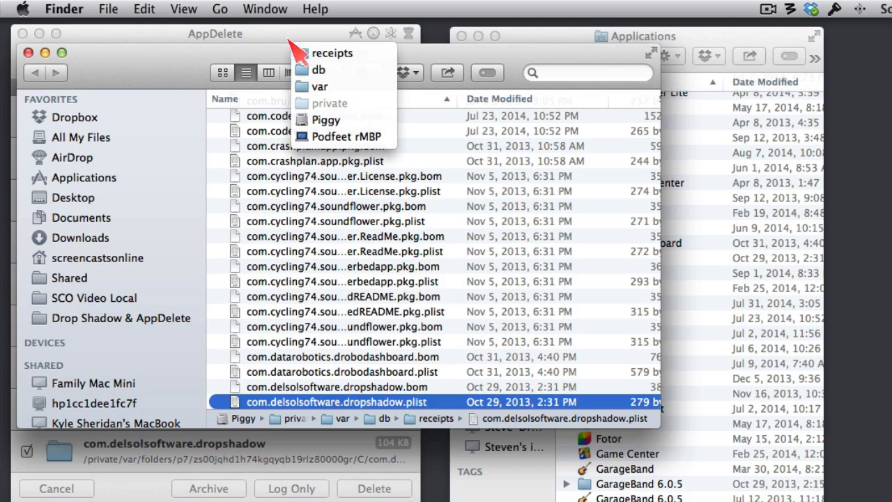
{"action": "left_click", "coordinate": [249, 56]}
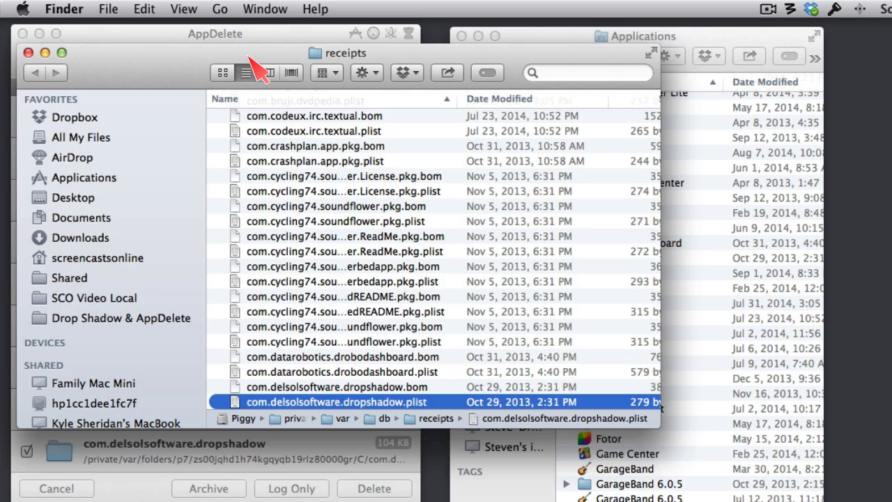
{"action": "left_click", "coordinate": [29, 53]}
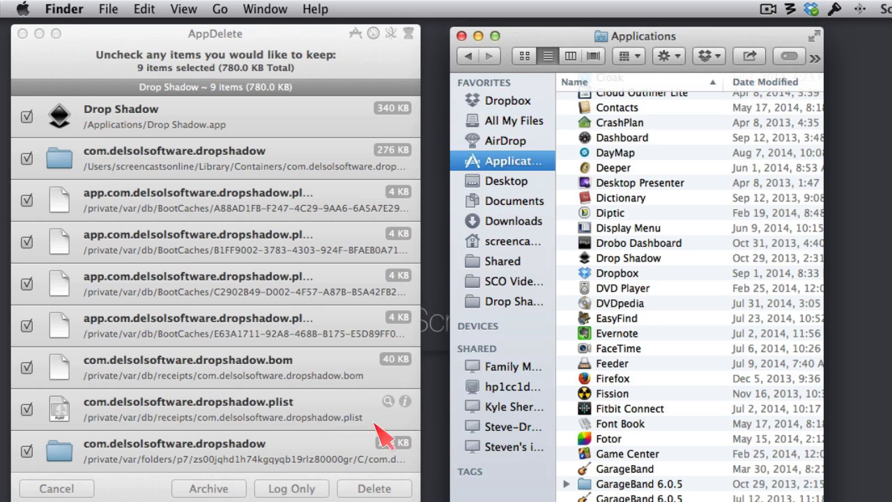
{"action": "left_click", "coordinate": [407, 404]}
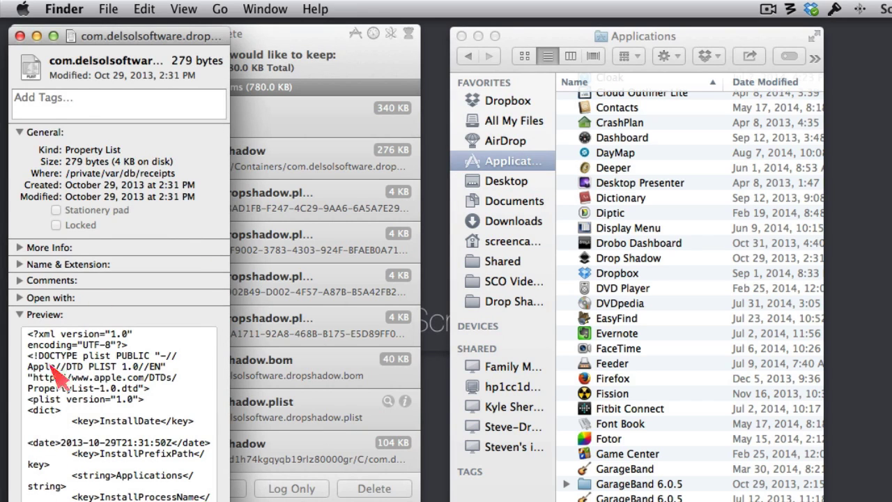
{"action": "left_click", "coordinate": [20, 35]}
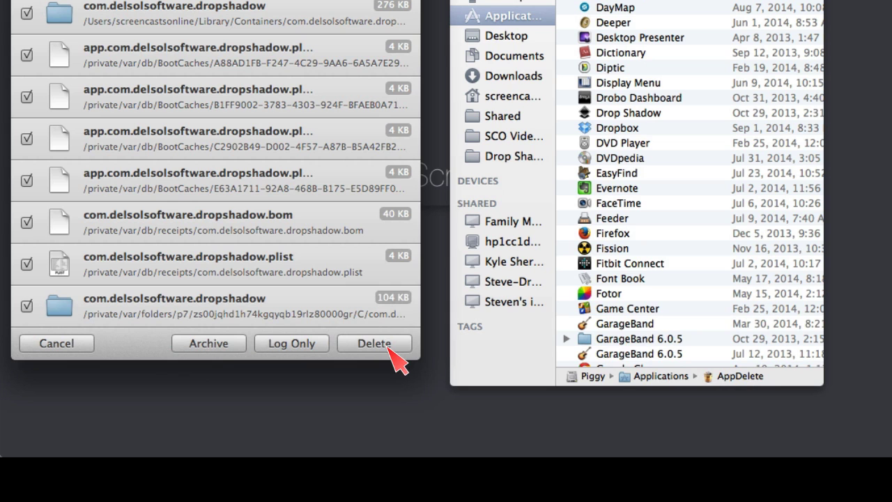
Step: Delete Drop Shadow with all its listed items, authorizing the change with the account password
{"action": "left_click", "coordinate": [388, 349]}
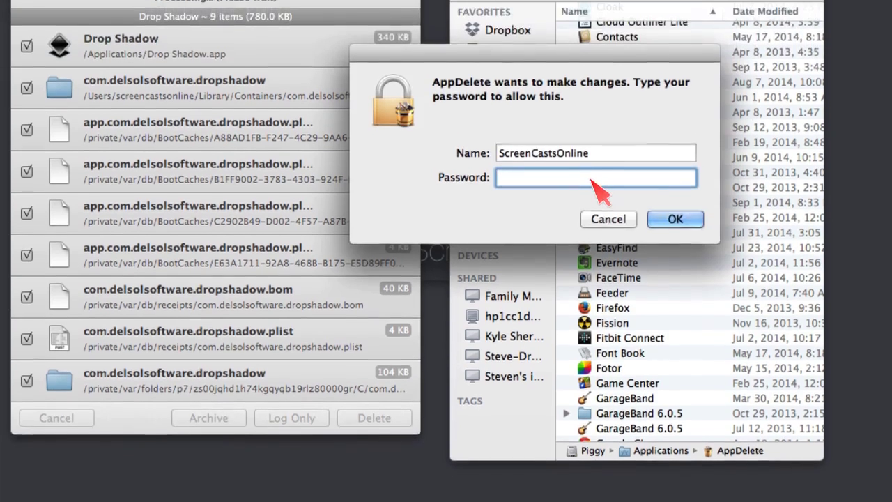
{"action": "type", "text": "••••••••••"}
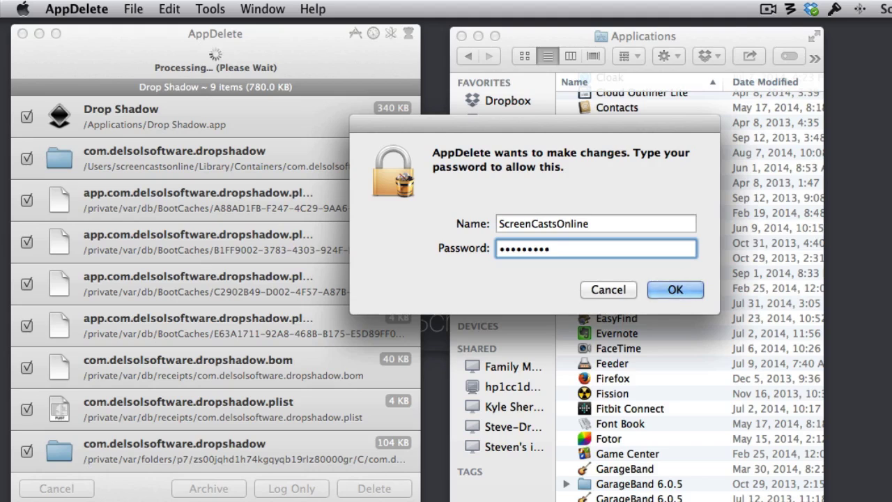
{"action": "key", "text": "Return"}
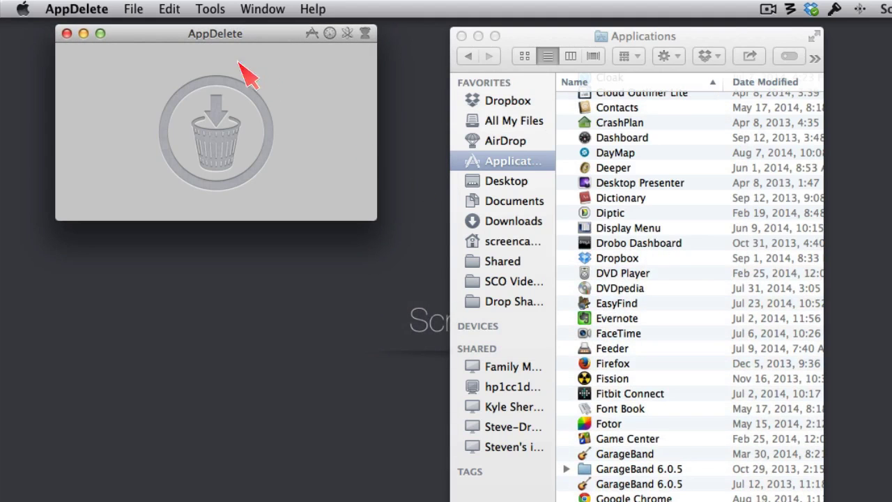
Step: Undo the Drop Shadow deletion, authorizing the change with the account password
{"action": "left_click", "coordinate": [131, 10]}
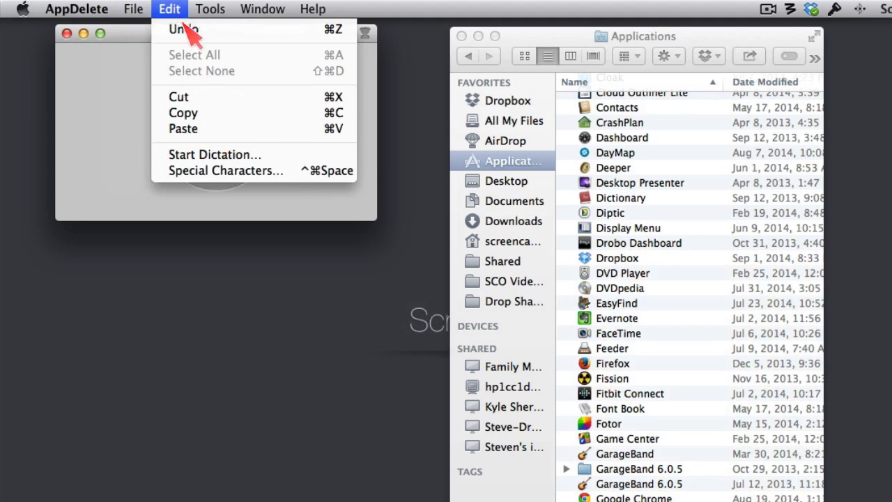
{"action": "left_click", "coordinate": [183, 32]}
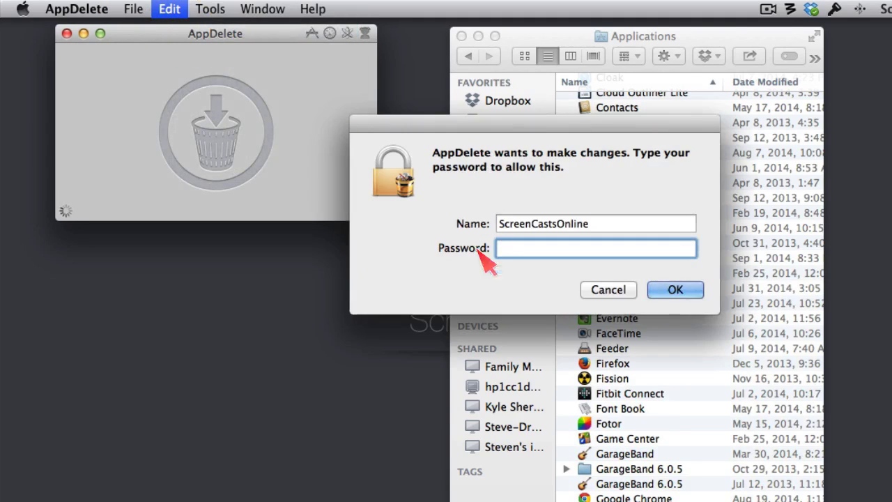
{"action": "type", "text": "**********"}
{"action": "key", "text": "Return"}
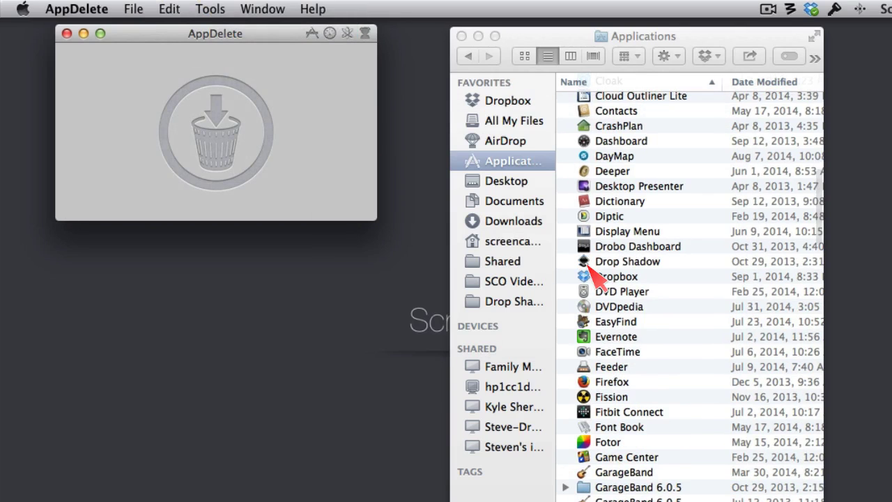
Step: Load Drop Shadow into AppDelete again and archive its items to the AppDelete Archives folder
{"action": "left_click_drag", "start_coordinate": [589, 263], "coordinate": [238, 155]}
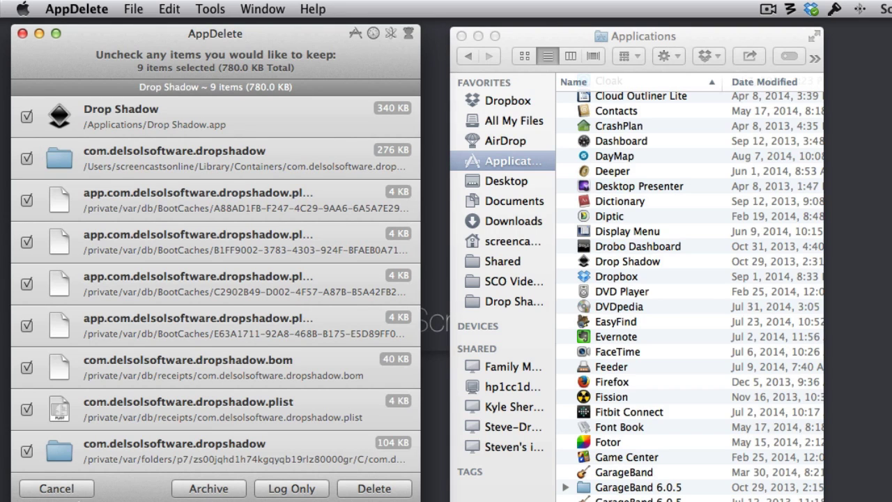
{"action": "left_click", "coordinate": [210, 491]}
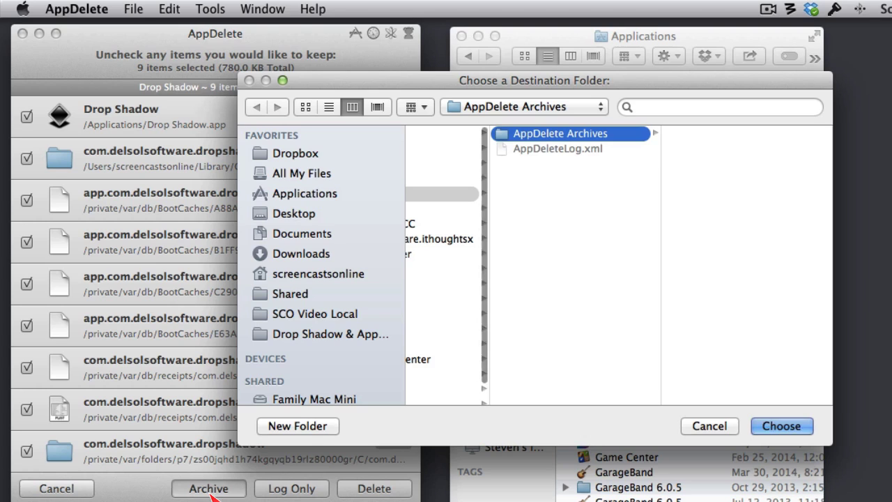
{"action": "left_click", "coordinate": [595, 107]}
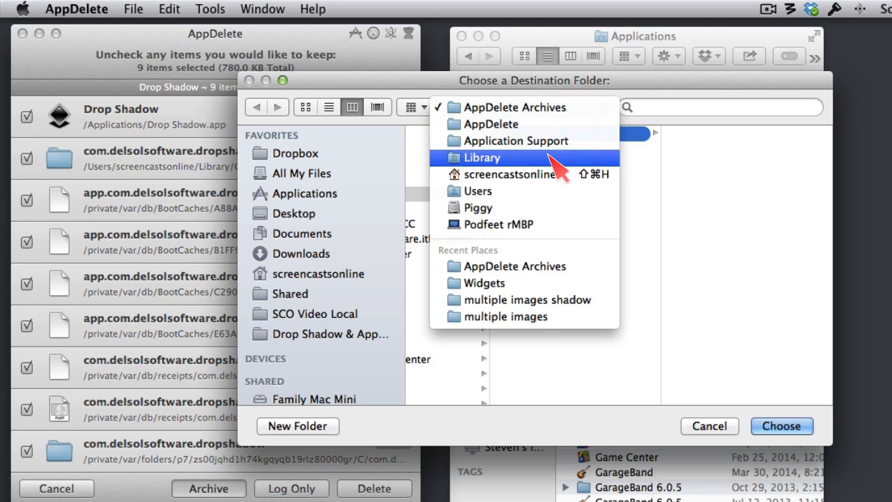
{"action": "left_click", "coordinate": [600, 88]}
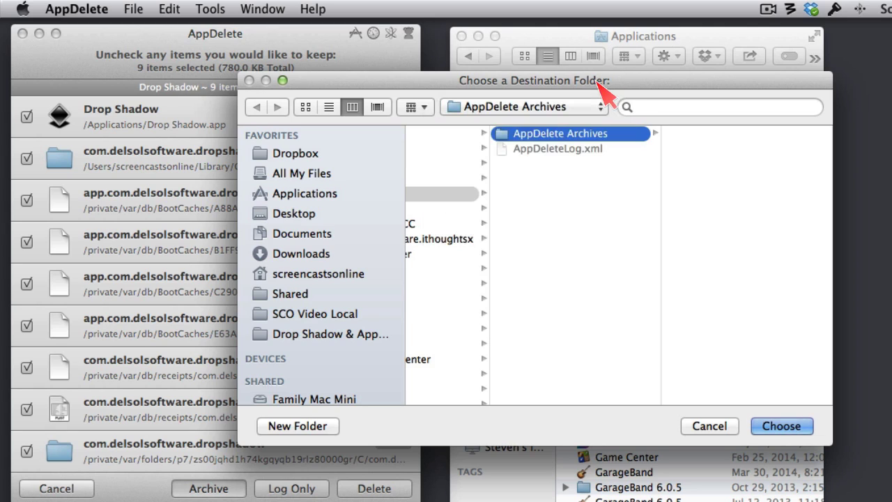
{"action": "left_click", "coordinate": [780, 428]}
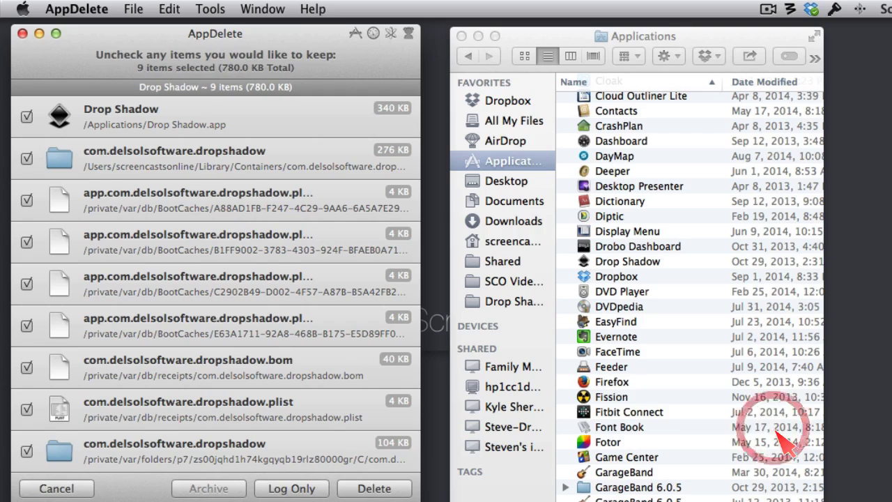
Step: Delete the archived Drop Shadow app and its associated files, entering the account password to authorize
{"action": "left_click", "coordinate": [372, 488]}
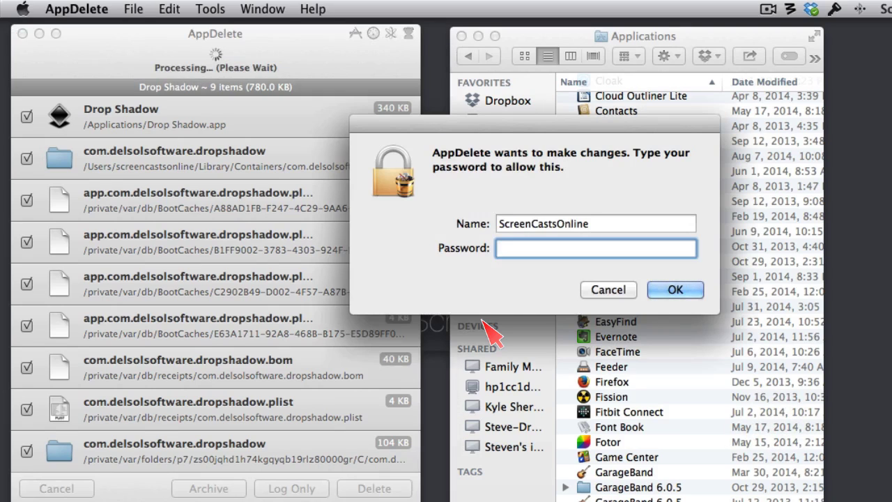
{"action": "type", "text": "••••••••••"}
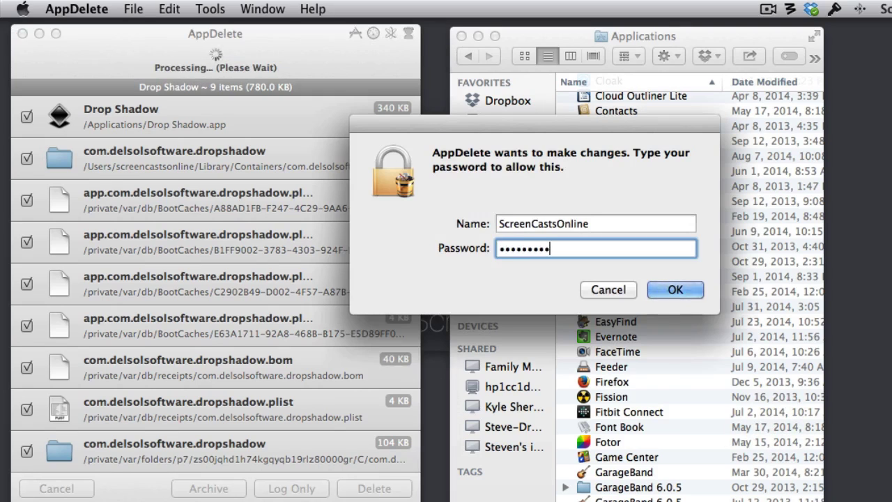
{"action": "key", "text": "Return"}
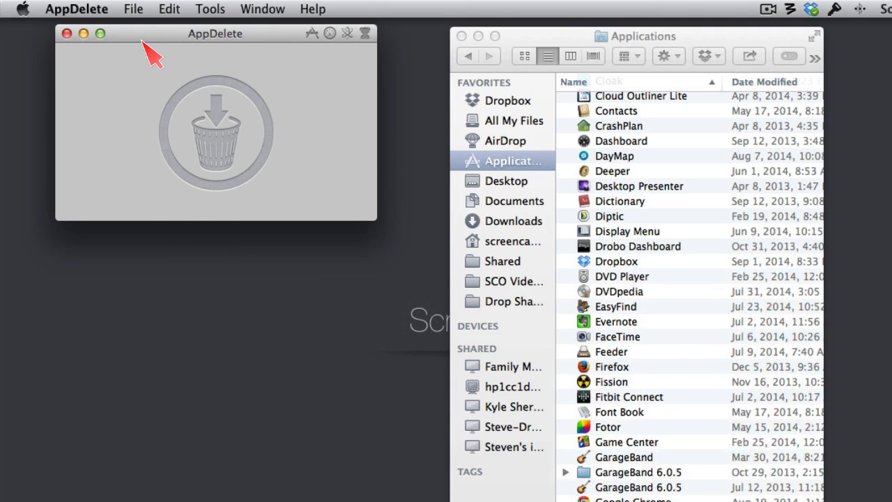
Step: Install Drop Shadow from the archive AppDelete Drop Shadow.zip, entering the account password to authorize
{"action": "left_click", "coordinate": [200, 5]}
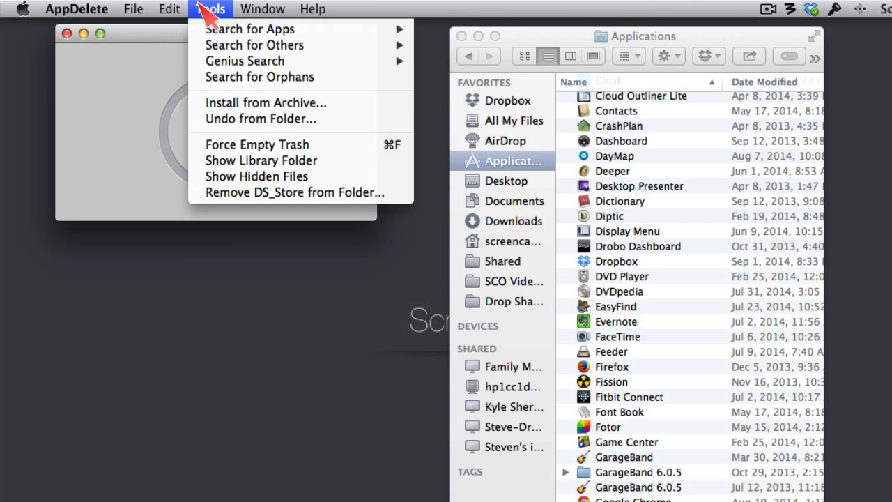
{"action": "left_click", "coordinate": [240, 109]}
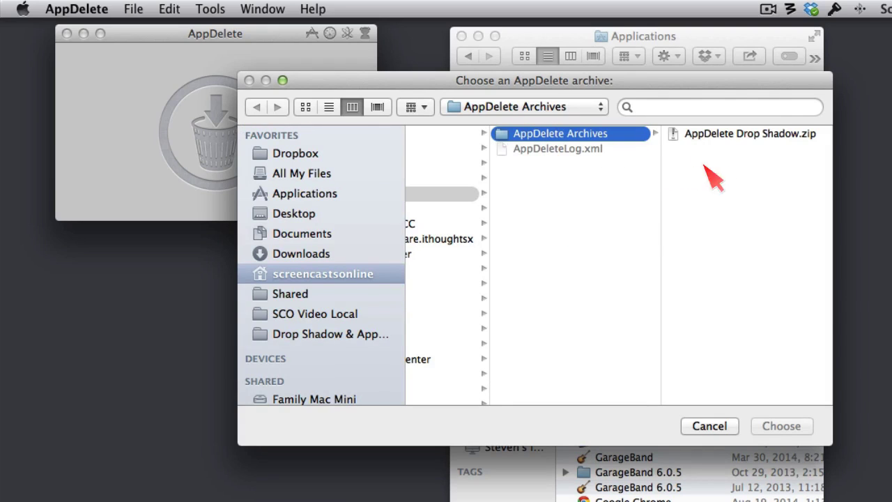
{"action": "left_click", "coordinate": [723, 137]}
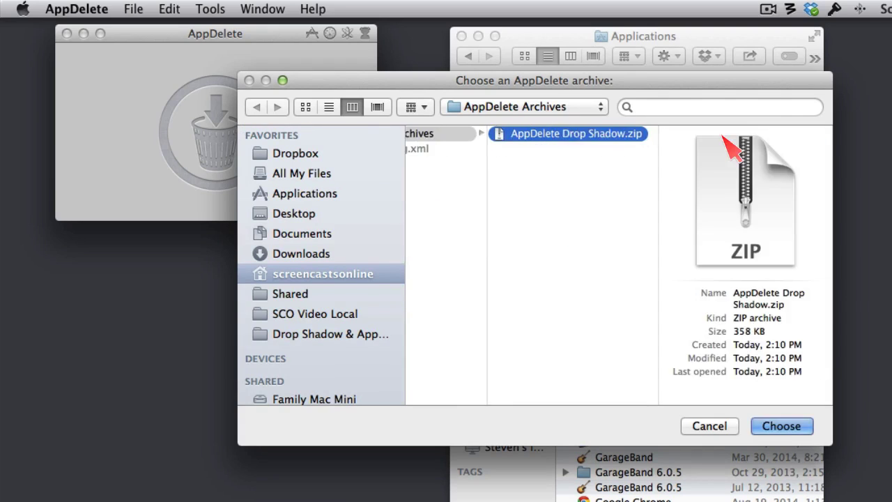
{"action": "left_click", "coordinate": [781, 425]}
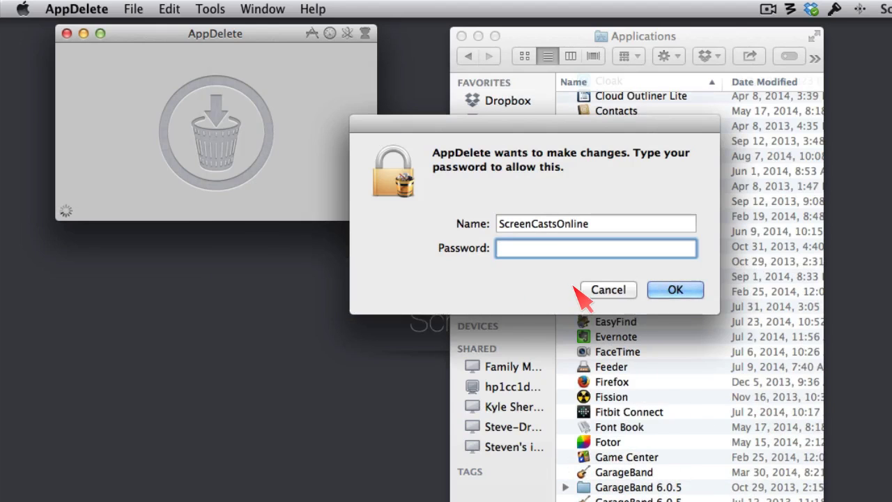
{"action": "type", "text": "••••••••••"}
{"action": "key", "text": "Return"}
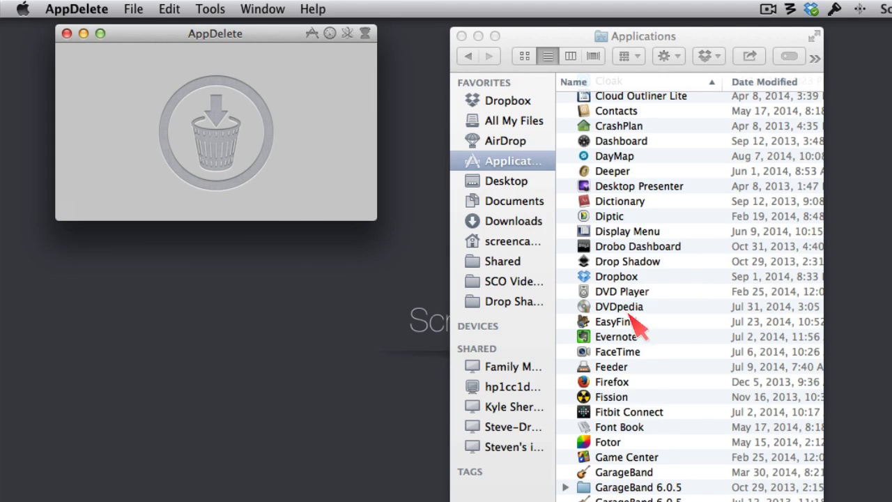
Step: Select Drop Shadow in the Applications folder, close that Finder window, and bring AppDelete to the front
{"action": "left_click", "coordinate": [618, 264]}
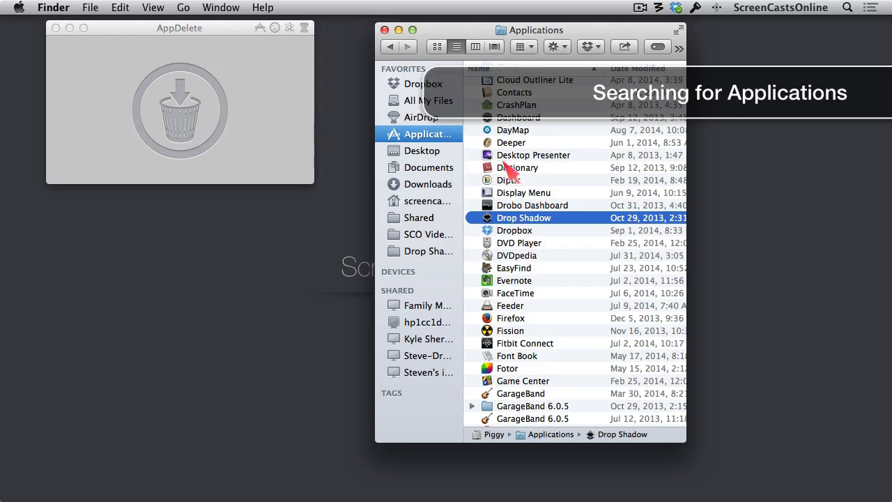
{"action": "left_click", "coordinate": [385, 30]}
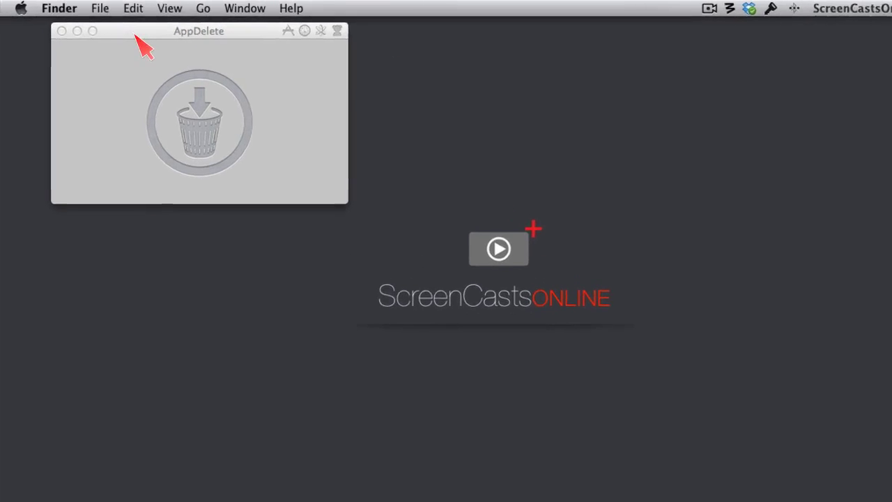
{"action": "left_click", "coordinate": [136, 37]}
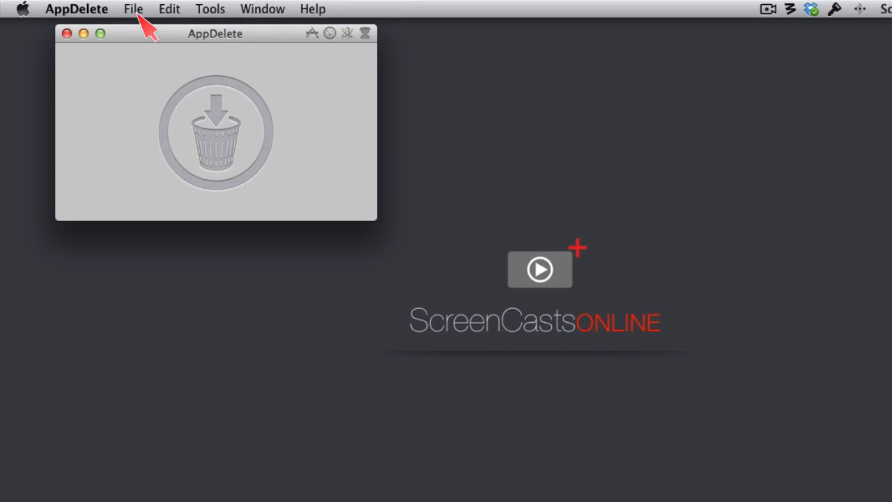
Step: Browse the installed apps in AppDelete's application chooser and dismiss it without choosing one
{"action": "left_click", "coordinate": [134, 10]}
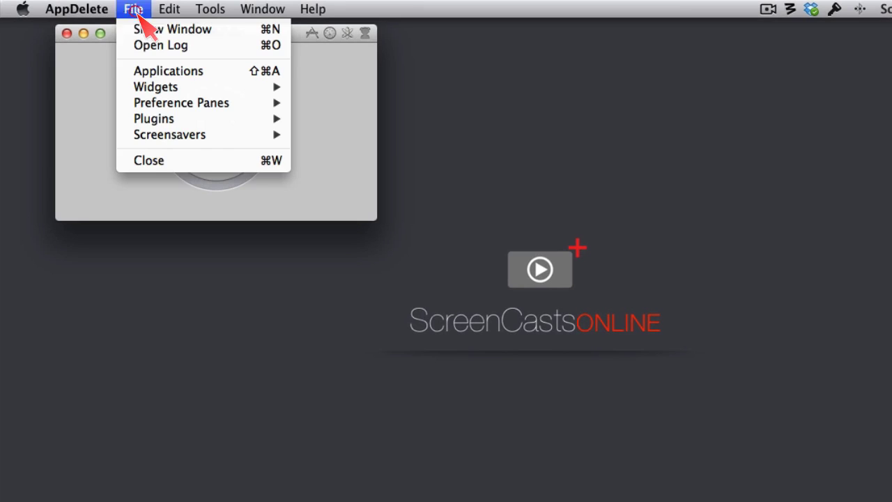
{"action": "left_click", "coordinate": [223, 74]}
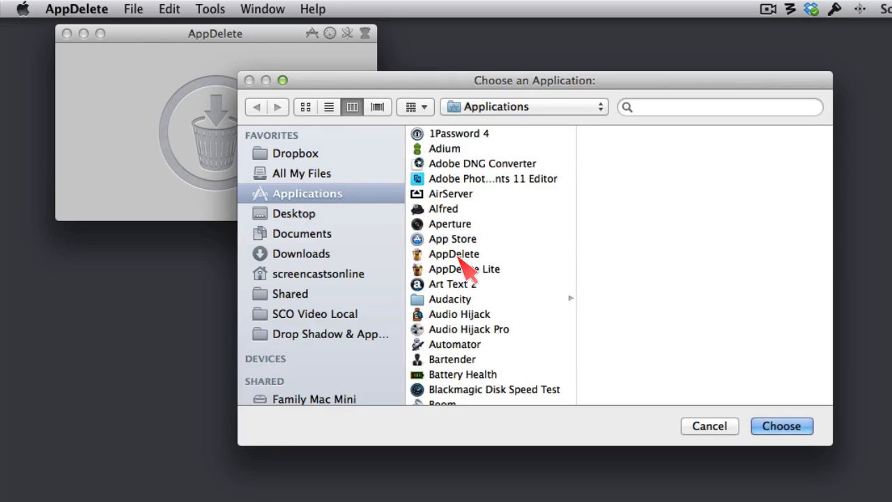
{"action": "left_click", "coordinate": [719, 425]}
Step: Browse the main widgets in AppDelete's widget chooser and dismiss it without choosing one
{"action": "left_click", "coordinate": [142, 7]}
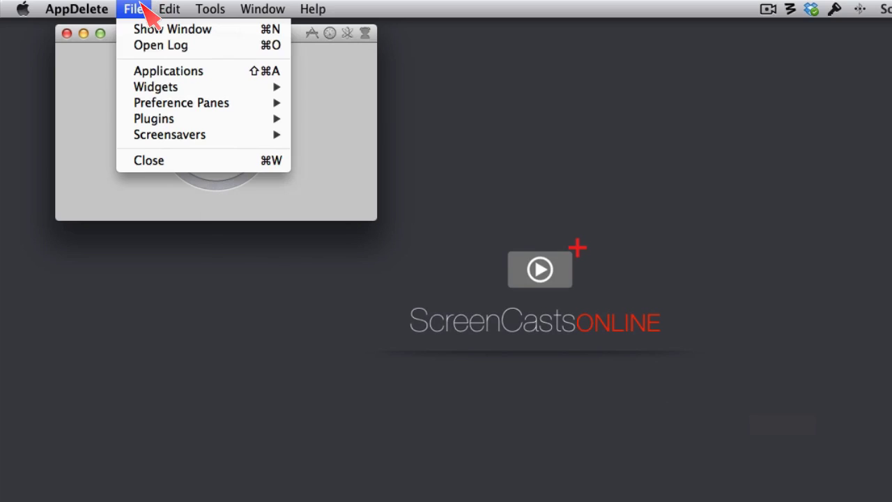
{"action": "mouse_move", "coordinate": [180, 93]}
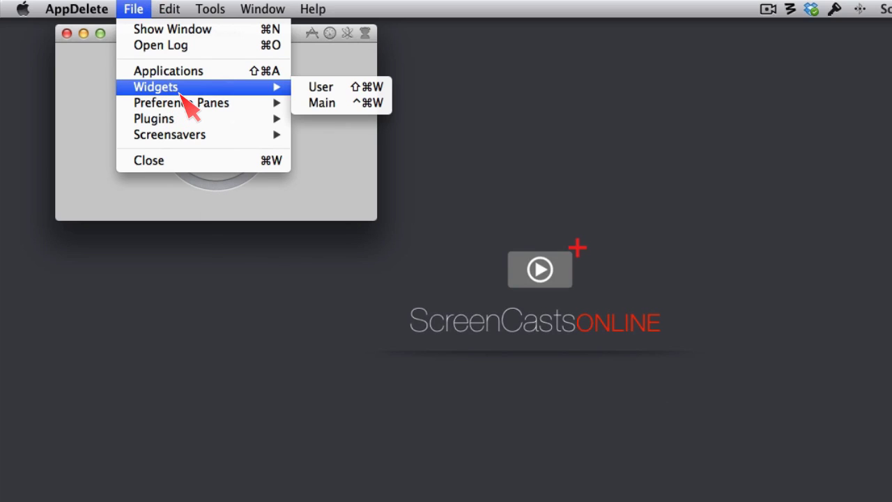
{"action": "left_click", "coordinate": [337, 105]}
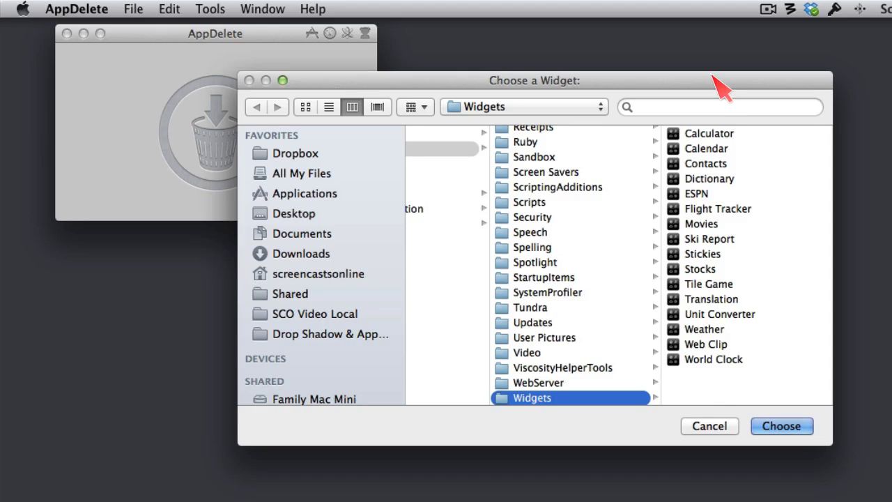
{"action": "left_click", "coordinate": [710, 429]}
Step: Browse the main preference panes, view the details of PenTablet.prefPane, and dismiss the chooser
{"action": "left_click", "coordinate": [133, 9]}
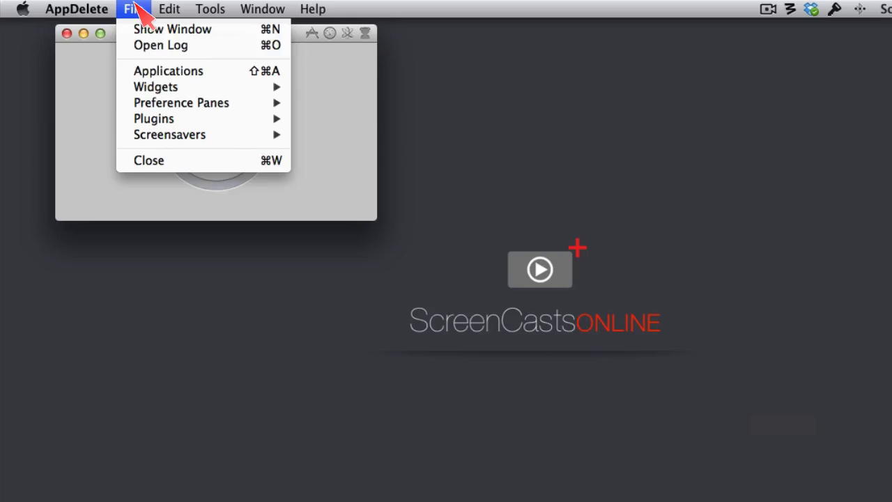
{"action": "mouse_move", "coordinate": [165, 106]}
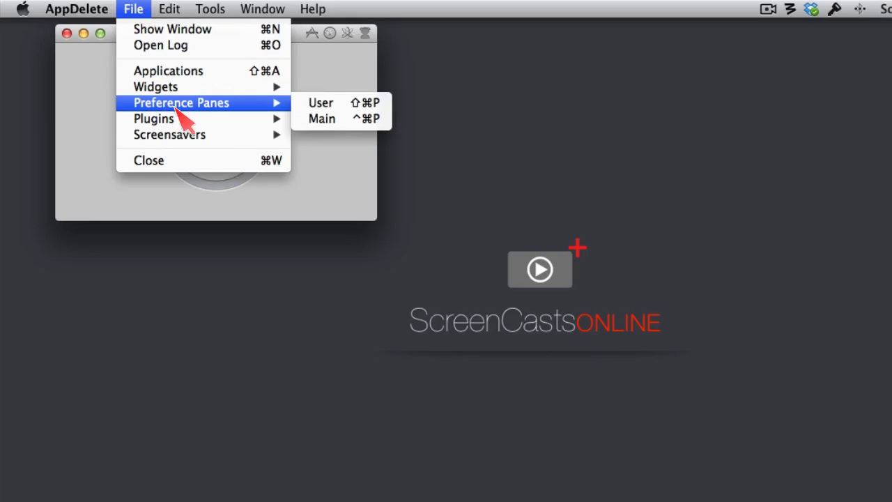
{"action": "left_click", "coordinate": [322, 119]}
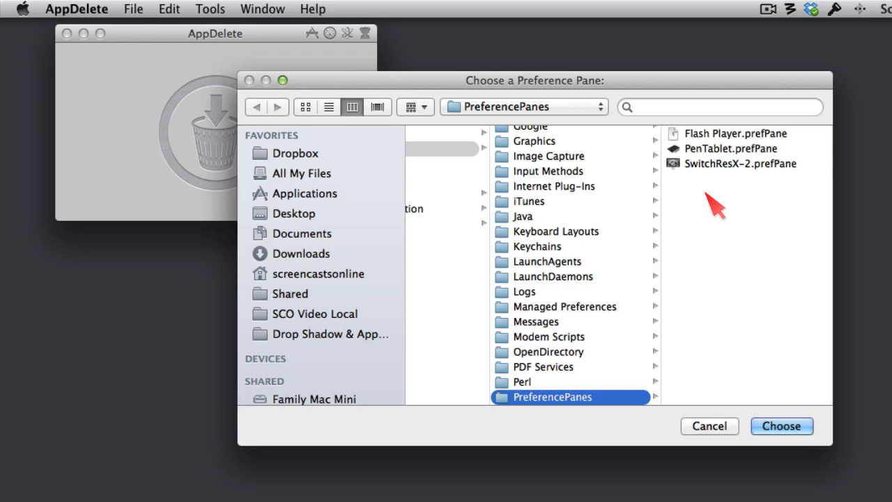
{"action": "left_click", "coordinate": [717, 150]}
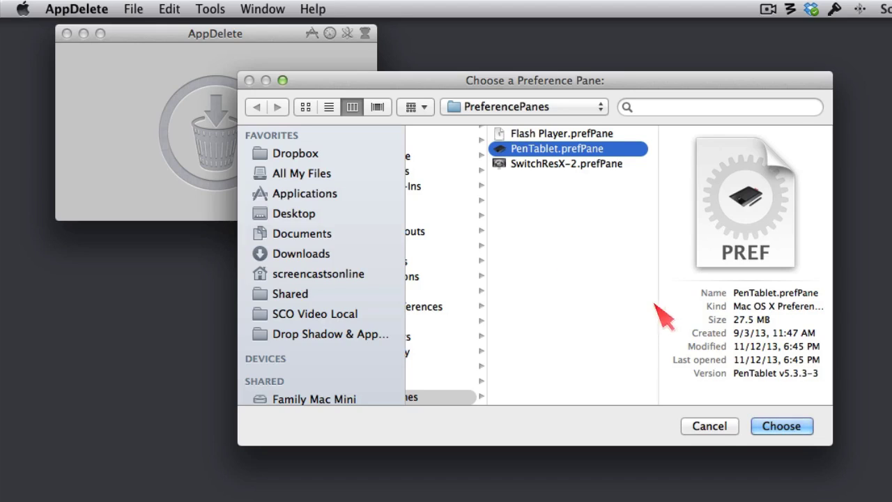
{"action": "left_click", "coordinate": [708, 426]}
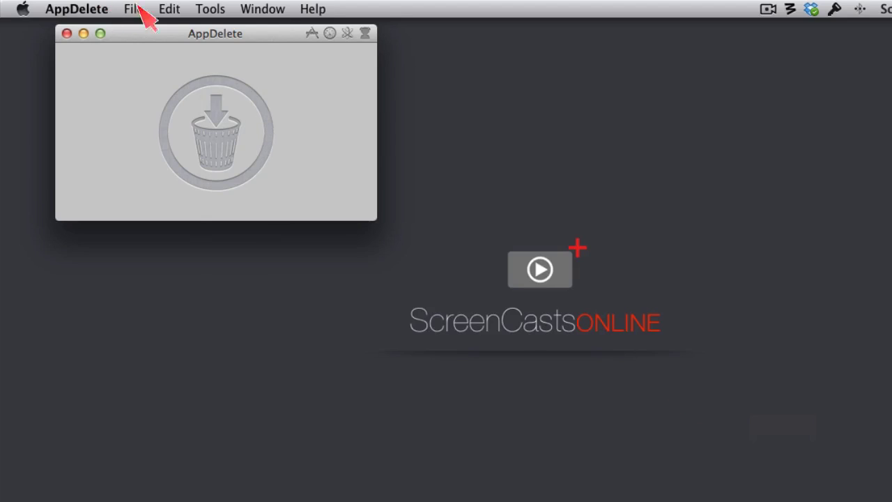
Step: Browse the main plugins, view the details of WidevineMediaOptimizer.plugin, and dismiss the chooser
{"action": "left_click", "coordinate": [142, 10]}
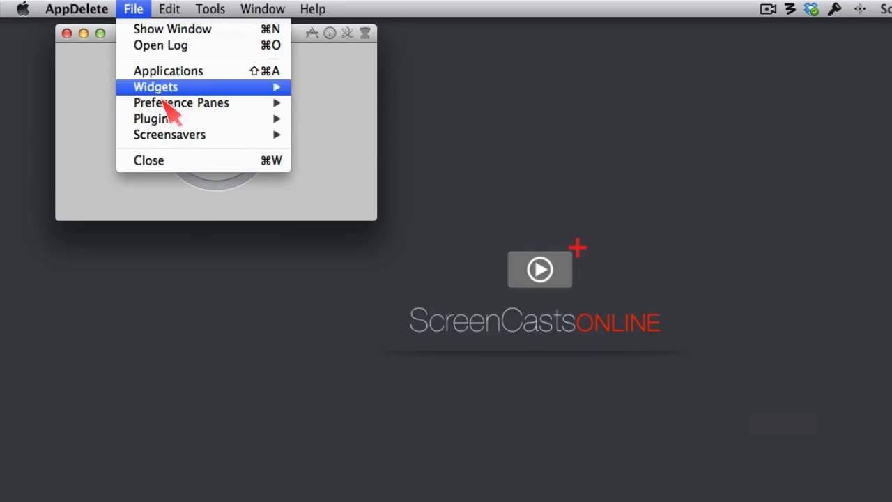
{"action": "mouse_move", "coordinate": [175, 121]}
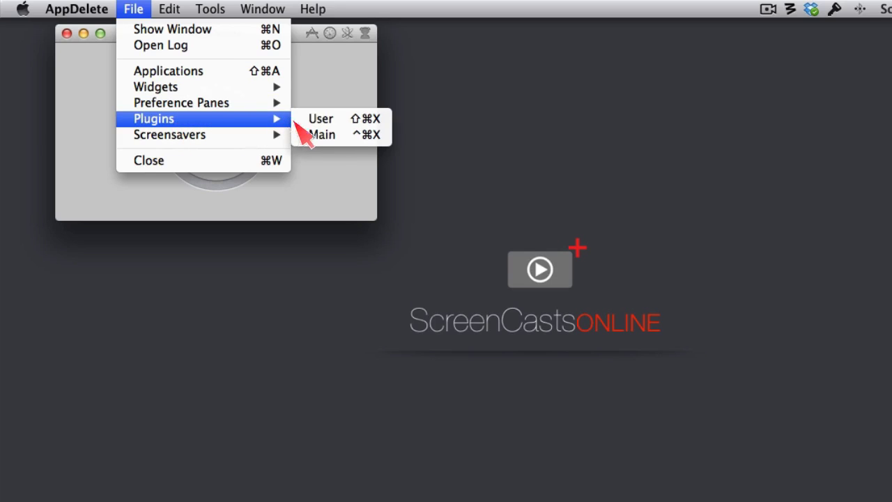
{"action": "left_click", "coordinate": [327, 138]}
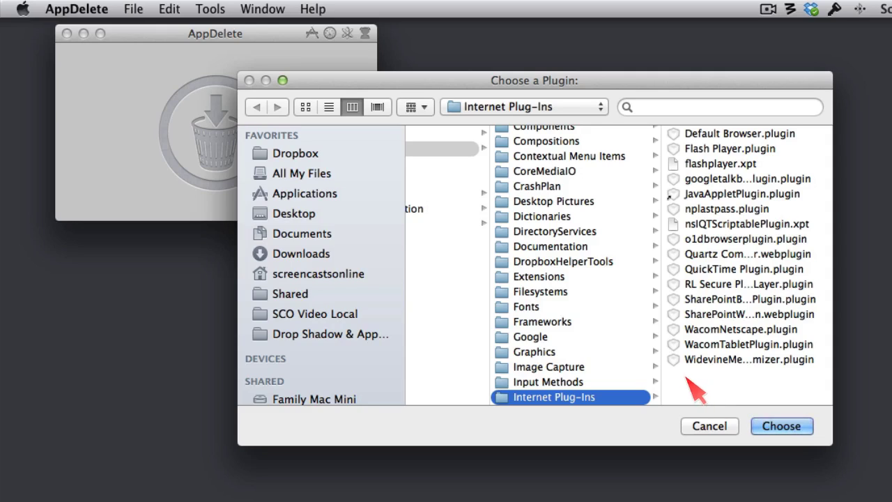
{"action": "left_click", "coordinate": [711, 361]}
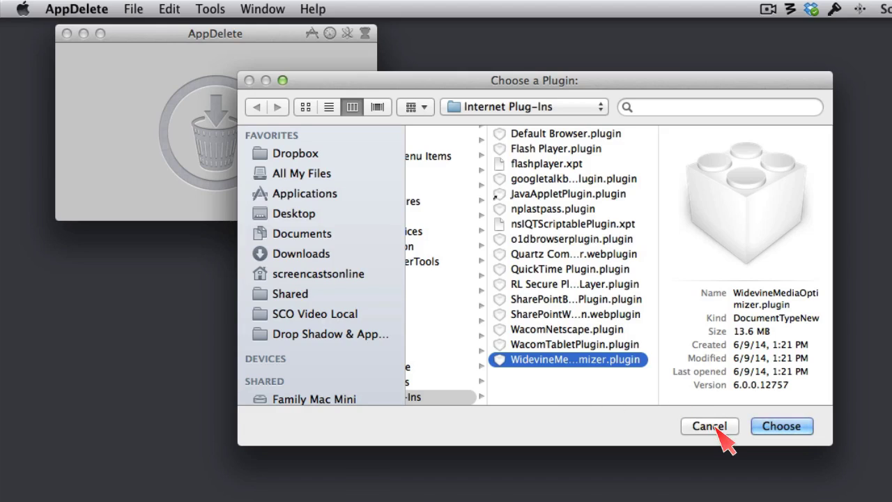
{"action": "left_click", "coordinate": [710, 426]}
Step: Browse the main screensavers down to Default Collections and 1-National Geographic, and dismiss the chooser
{"action": "left_click", "coordinate": [133, 9]}
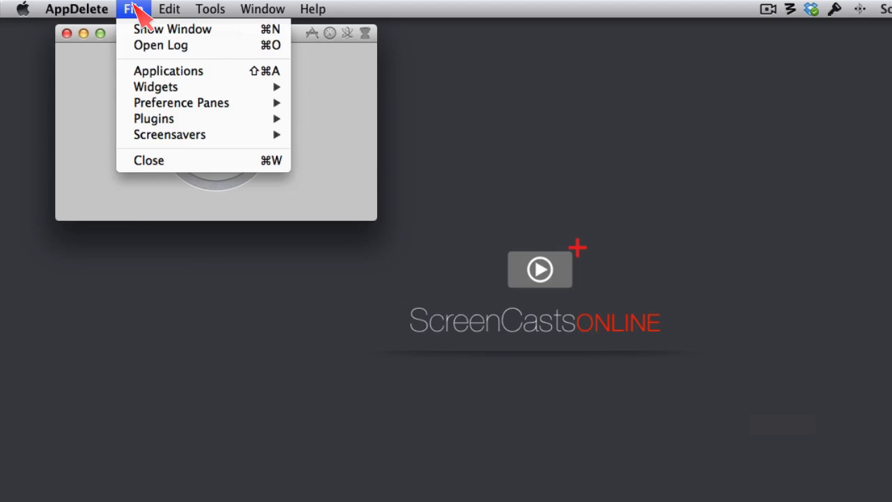
{"action": "mouse_move", "coordinate": [160, 138]}
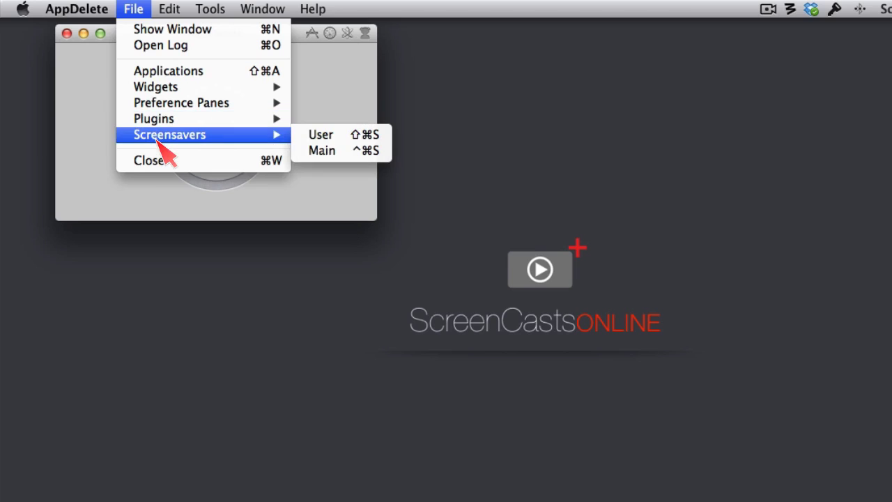
{"action": "left_click", "coordinate": [323, 153]}
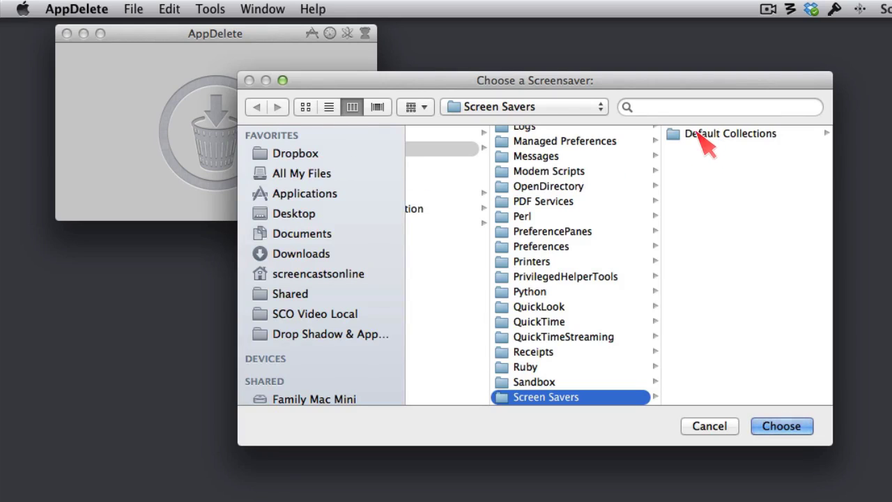
{"action": "left_click", "coordinate": [690, 135]}
{"action": "left_click", "coordinate": [694, 136]}
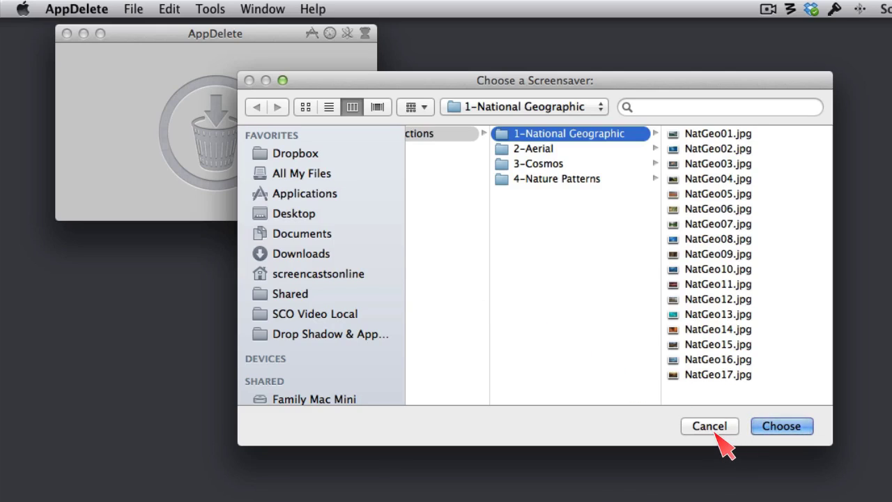
{"action": "left_click", "coordinate": [714, 432]}
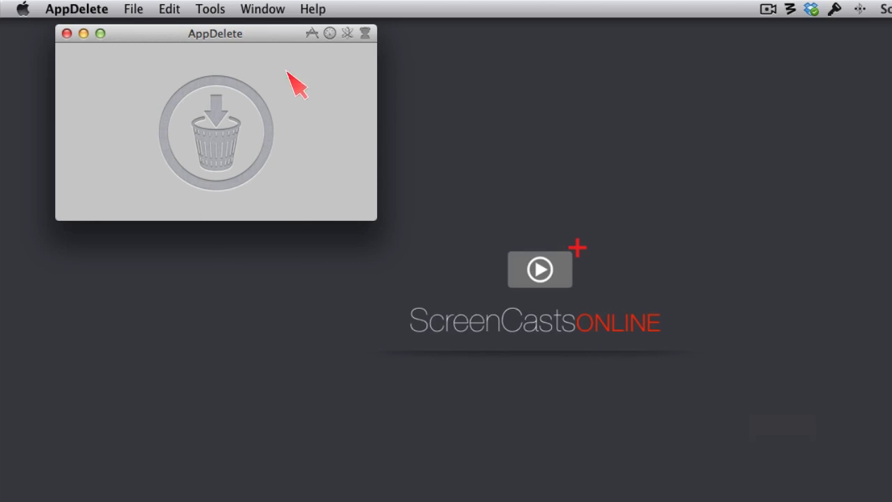
Step: List all installed applications, filter them by "drop", and view the sorting options, keeping the sort by name
{"action": "left_click", "coordinate": [311, 35]}
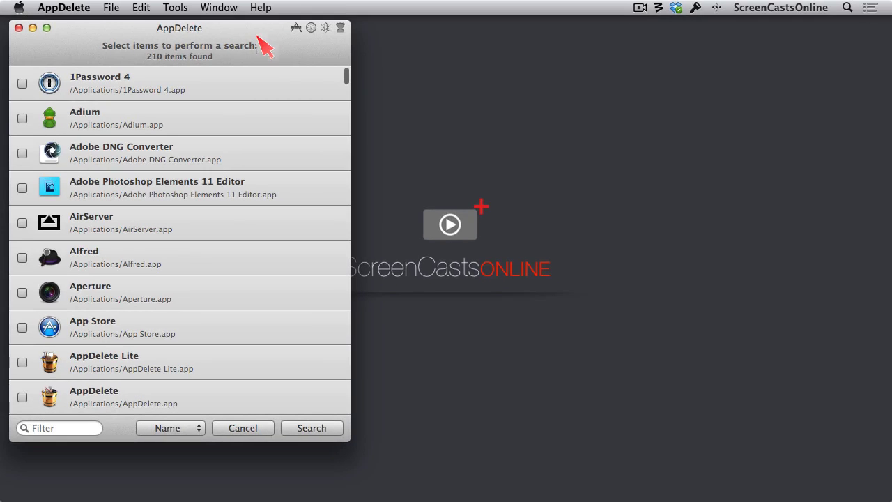
{"action": "left_click", "coordinate": [46, 428]}
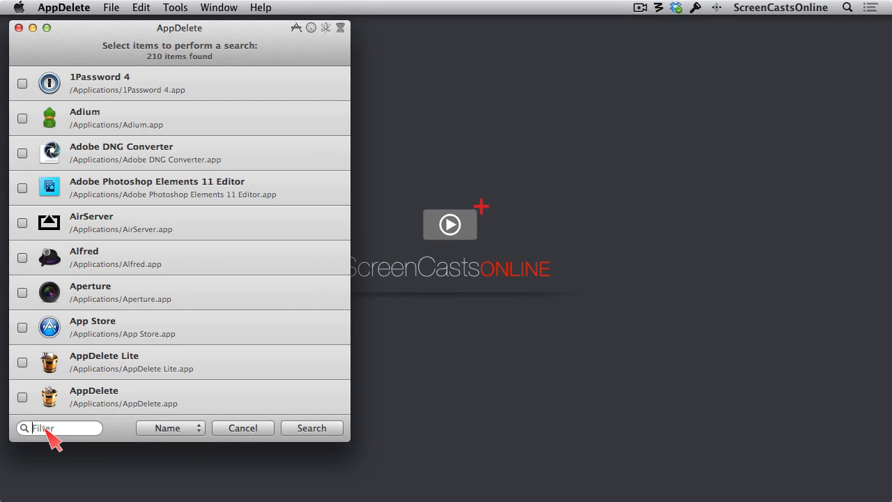
{"action": "type", "text": "drop"}
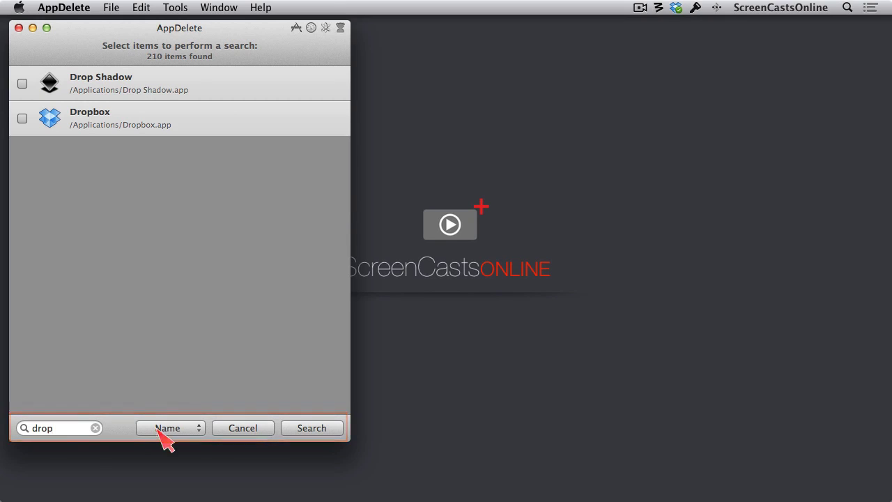
{"action": "left_click", "coordinate": [194, 429]}
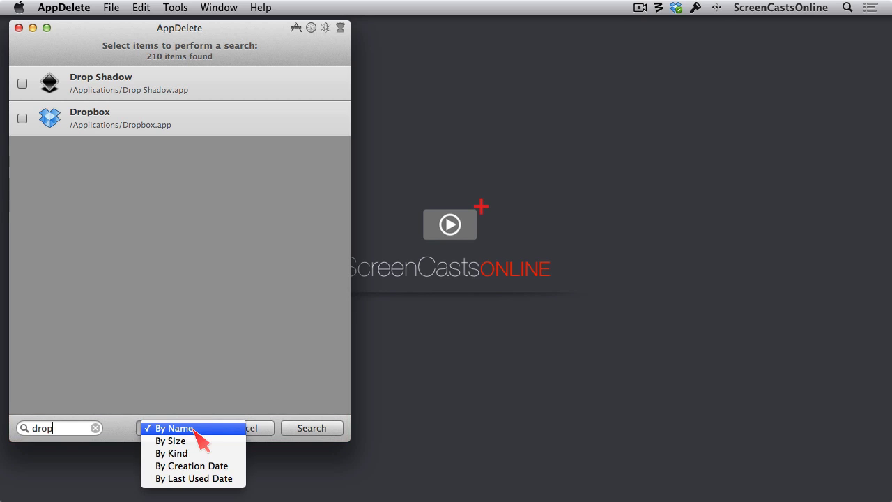
{"action": "left_click", "coordinate": [209, 343]}
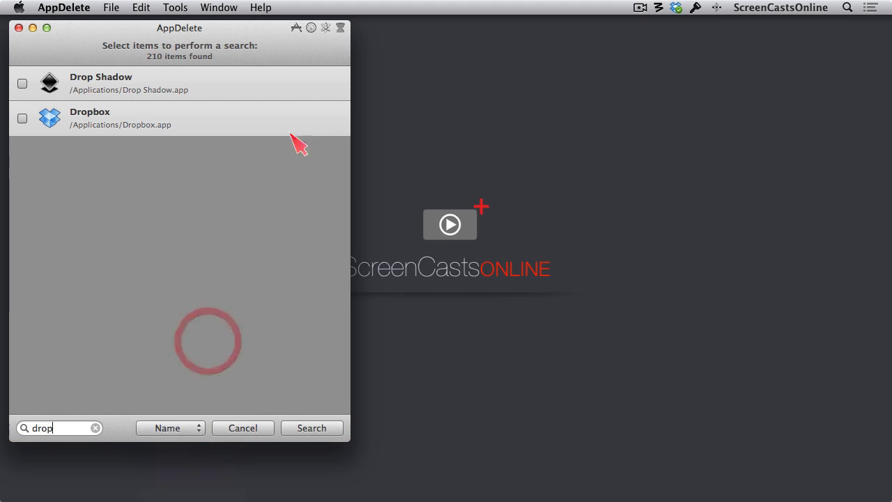
Step: List the widgets and other non-application items, and run Genius Search for items not used in 6 months
{"action": "left_click", "coordinate": [312, 29]}
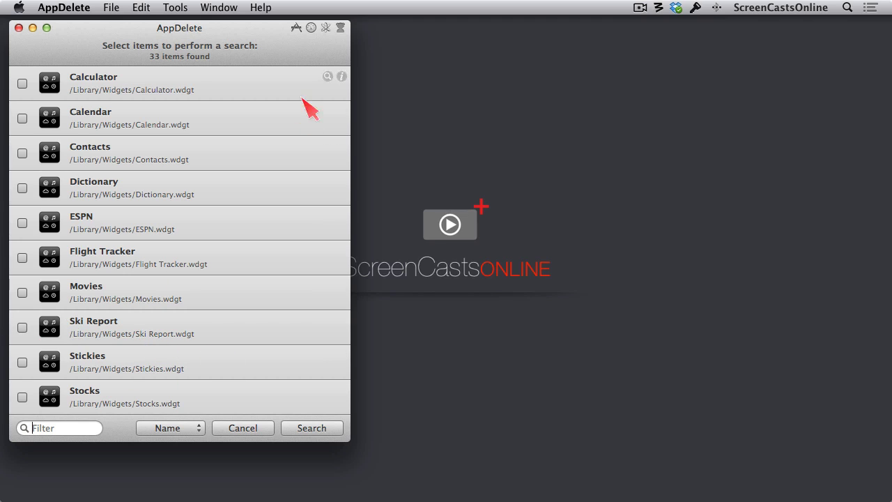
{"action": "left_click", "coordinate": [325, 28]}
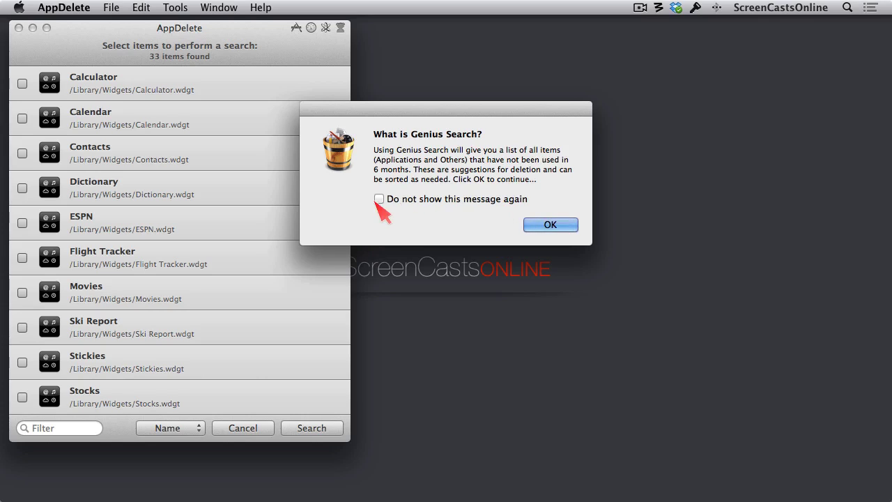
{"action": "left_click", "coordinate": [550, 224]}
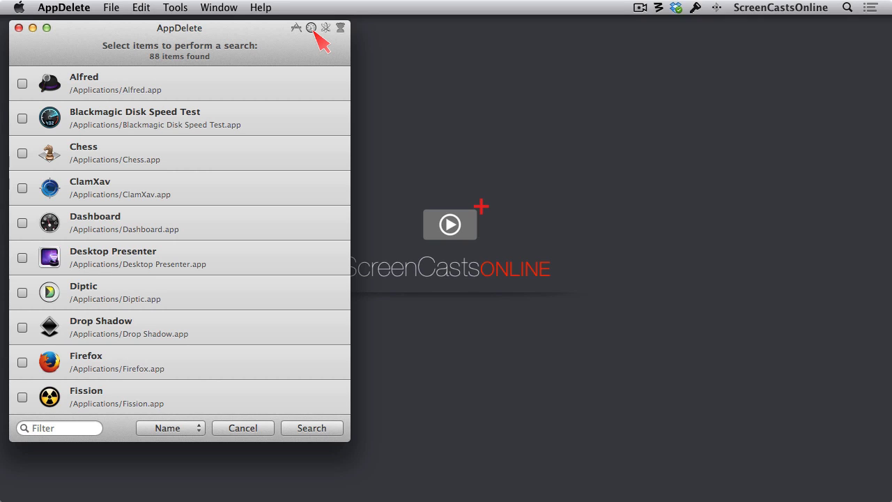
{"action": "mouse_move", "coordinate": [94, 334]}
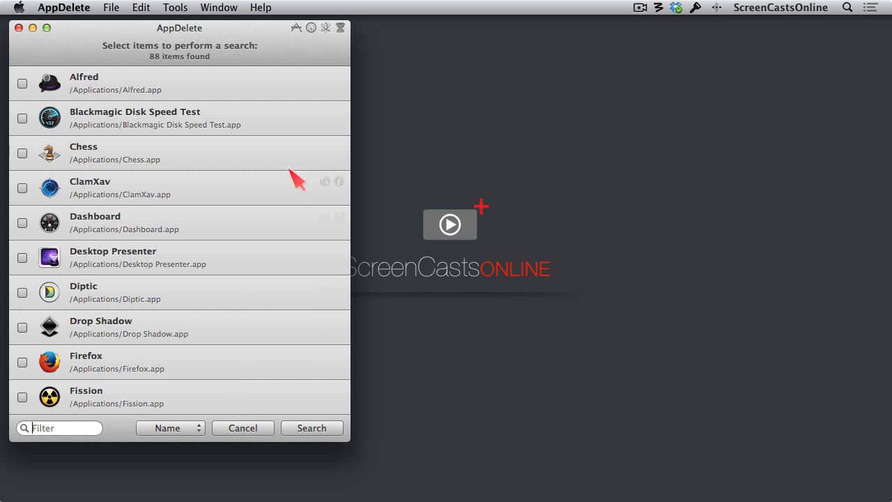
Step: Run Search for Orphans to look for leftover files from removed apps
{"action": "left_click", "coordinate": [340, 28]}
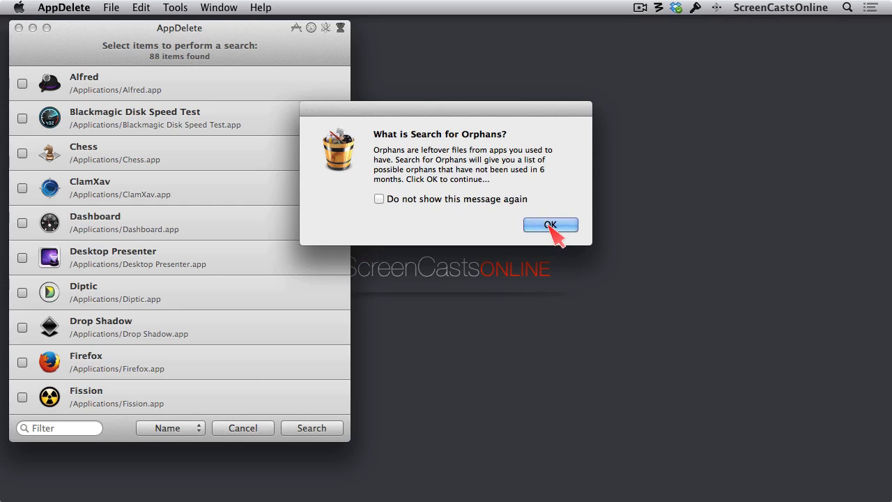
{"action": "left_click", "coordinate": [550, 225]}
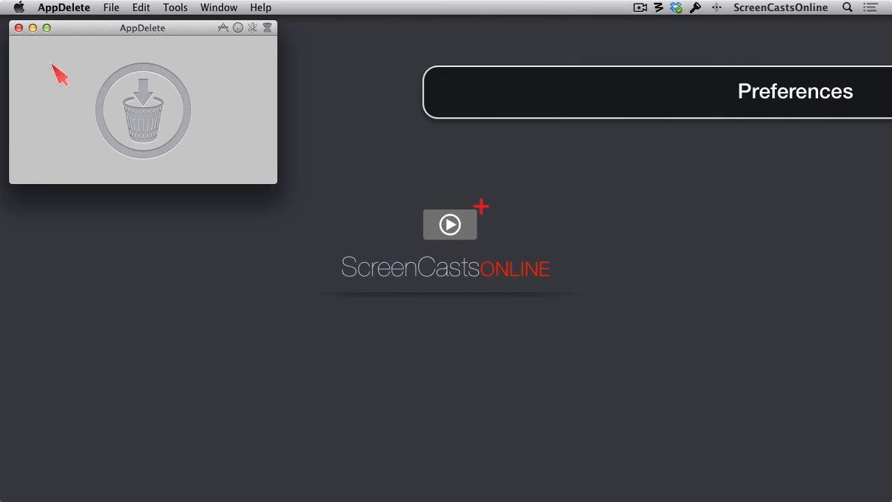
Step: Open AppDelete's General preferences
{"action": "left_click", "coordinate": [63, 7]}
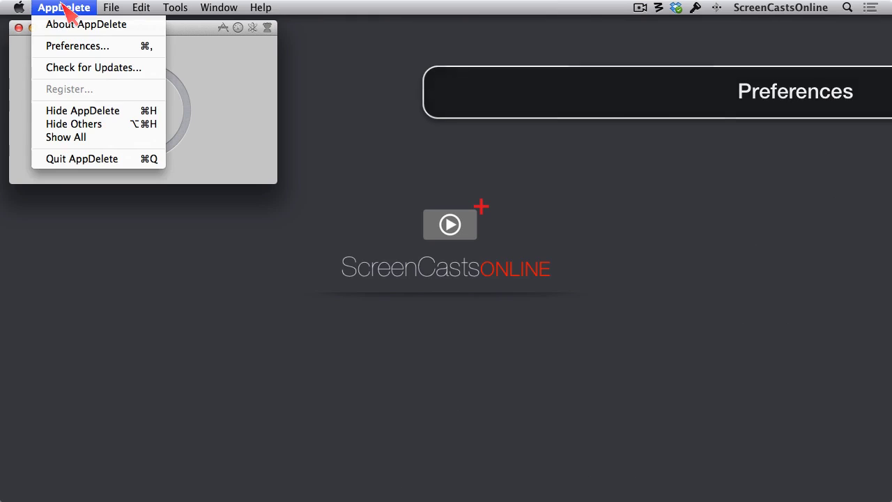
{"action": "left_click", "coordinate": [102, 47]}
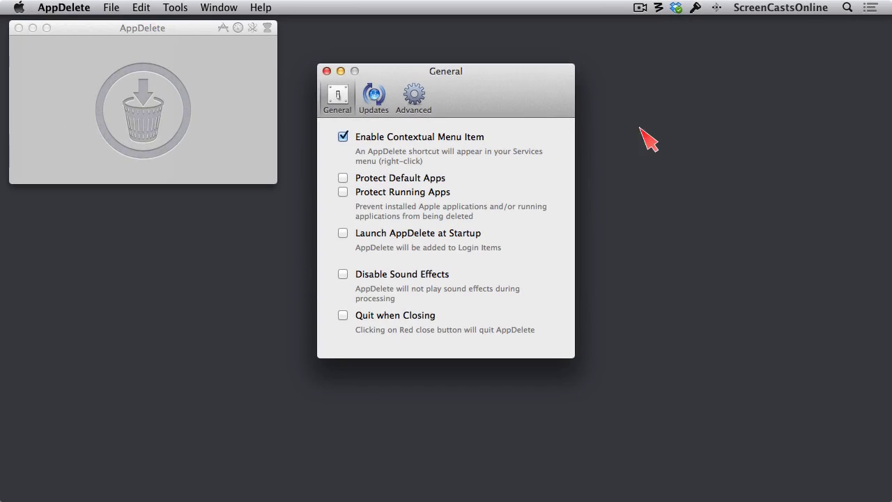
Step: Switch to Finder, show the Applications folder in a new window, and move that window clear of the AppDelete preferences
{"action": "left_click", "coordinate": [649, 127]}
{"action": "key", "text": "super+n"}
{"action": "left_click", "coordinate": [458, 49]}
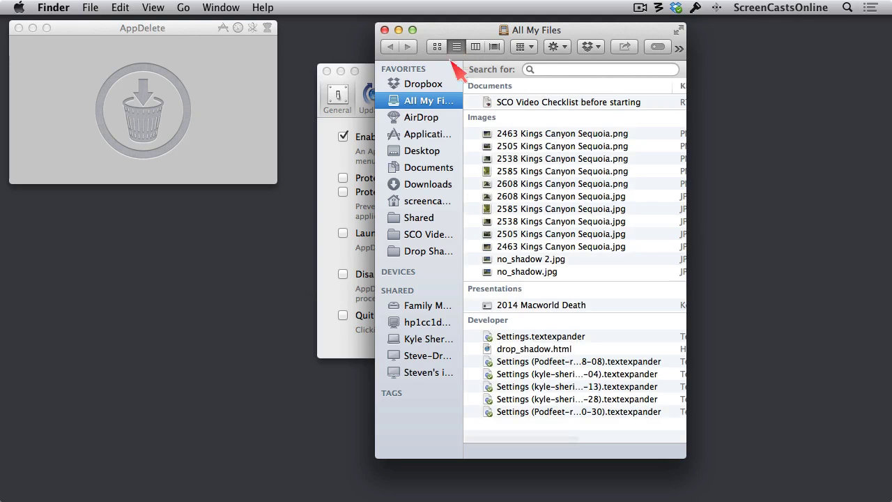
{"action": "left_click", "coordinate": [426, 135]}
{"action": "left_click_drag", "start_coordinate": [426, 31], "coordinate": [617, 37]}
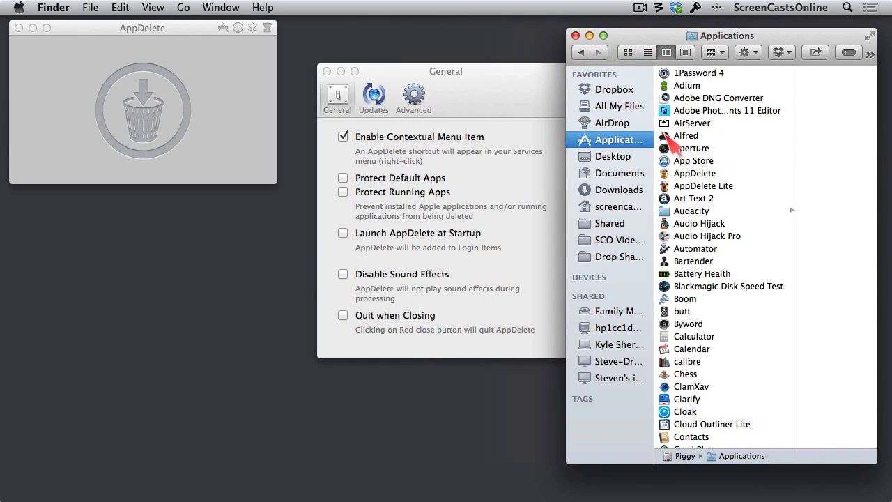
Step: Send Alfred from the Applications folder to the AppDelete service to list its related files, and cancel the removal
{"action": "right_click", "coordinate": [666, 135]}
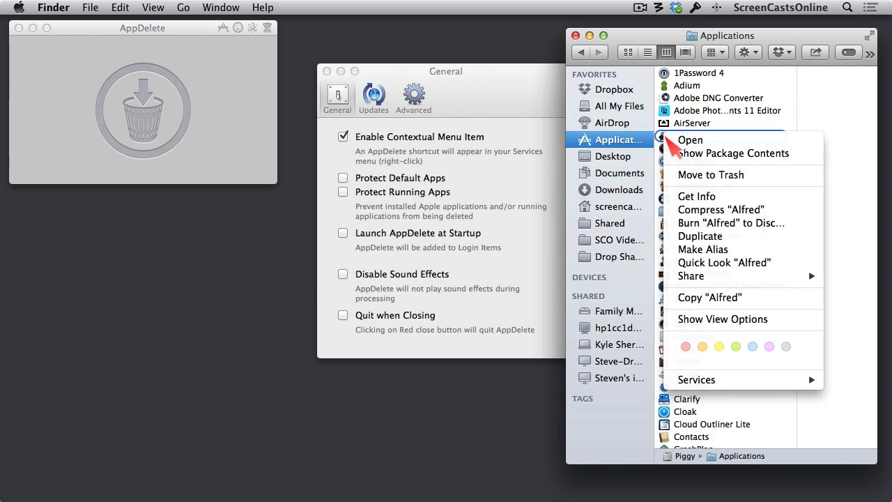
{"action": "mouse_move", "coordinate": [693, 381]}
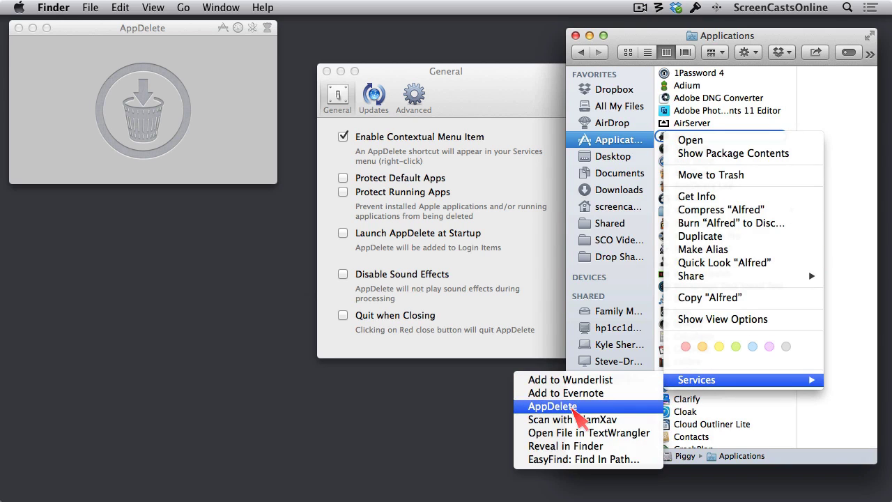
{"action": "left_click", "coordinate": [574, 407]}
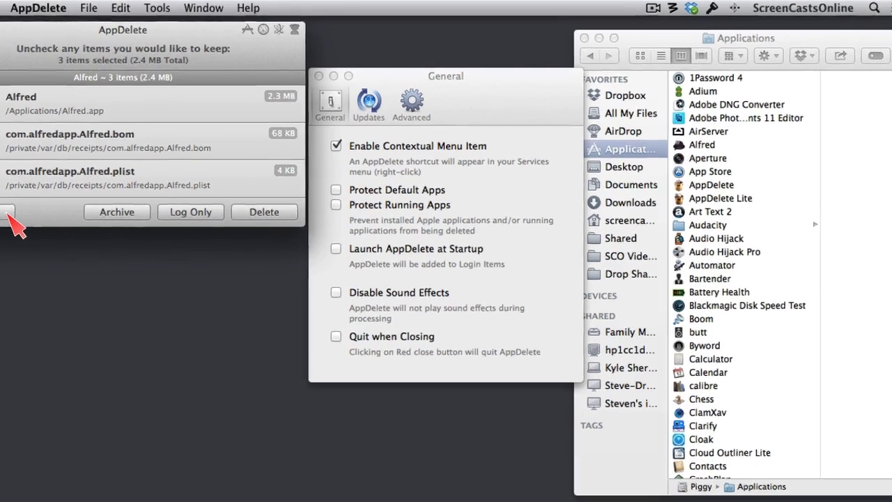
{"action": "left_click", "coordinate": [34, 200]}
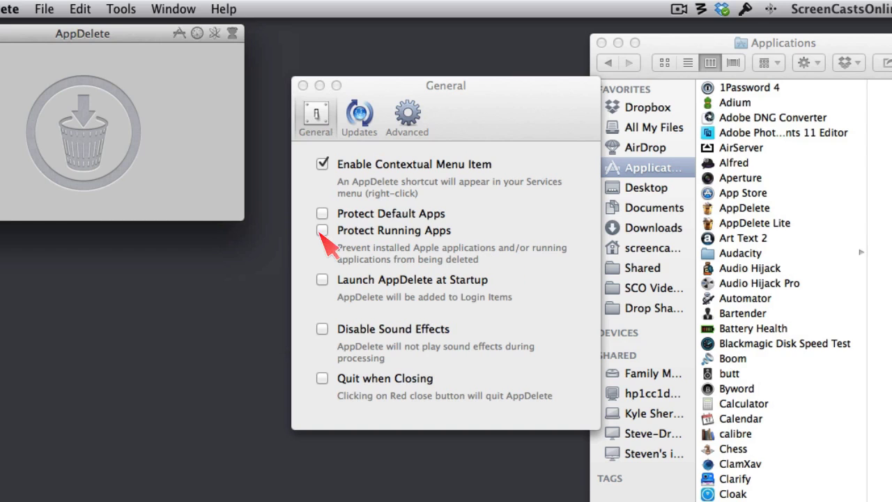
Step: Enable Protect Running Apps in AppDelete's preferences, and view the Updates and Advanced settings before closing them
{"action": "left_click", "coordinate": [322, 230]}
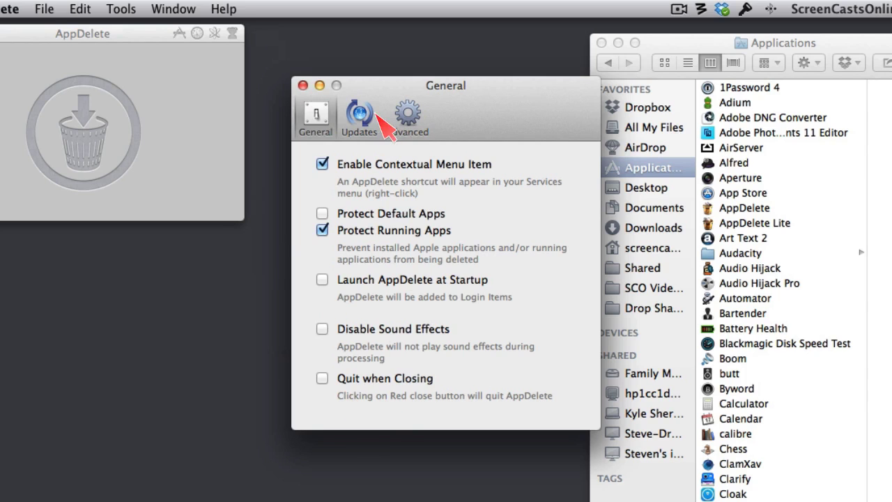
{"action": "left_click", "coordinate": [358, 115]}
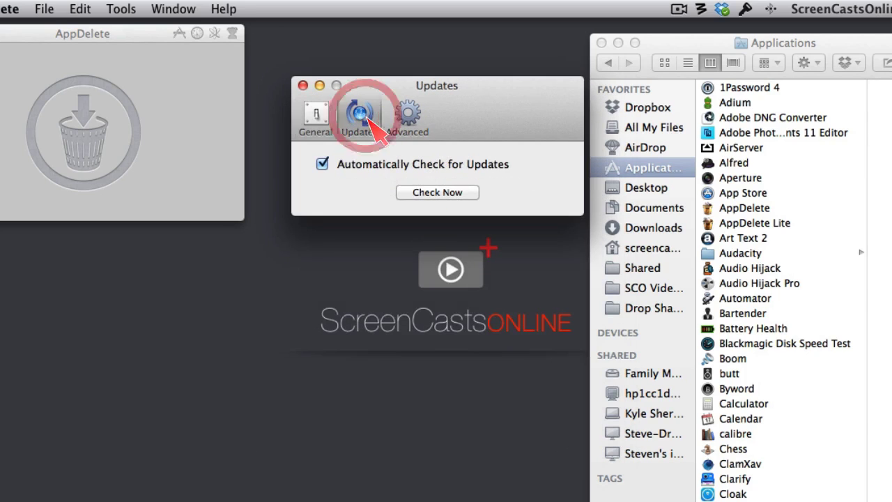
{"action": "left_click", "coordinate": [418, 132]}
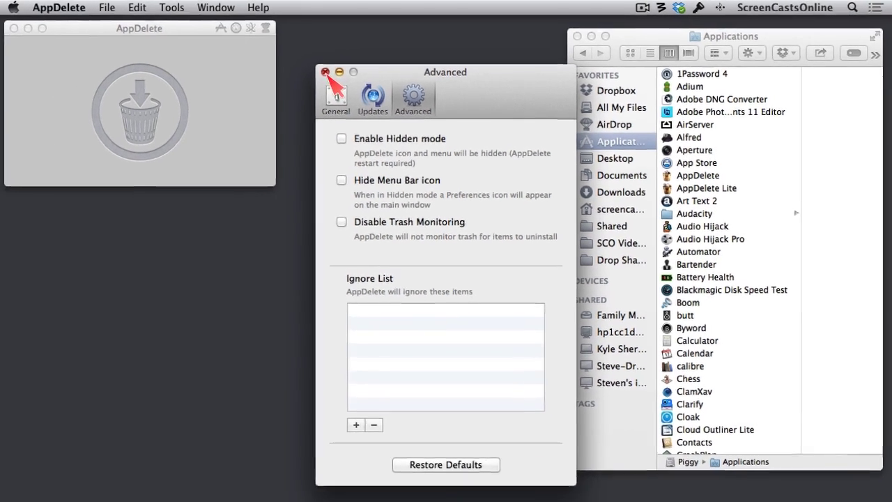
{"action": "left_click", "coordinate": [302, 85]}
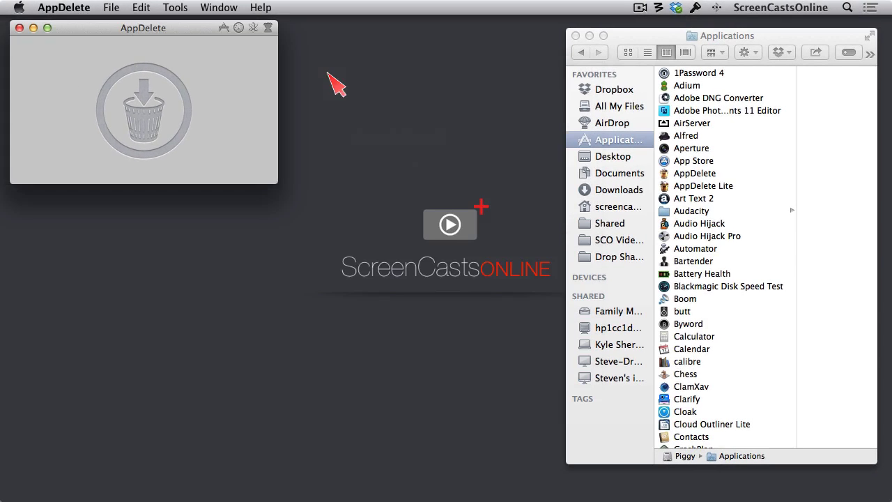
Step: Enlarge the Finder Applications window and add the AppDelete application to its toolbar as a shortcut
{"action": "left_click_drag", "start_coordinate": [610, 32], "coordinate": [368, 24]}
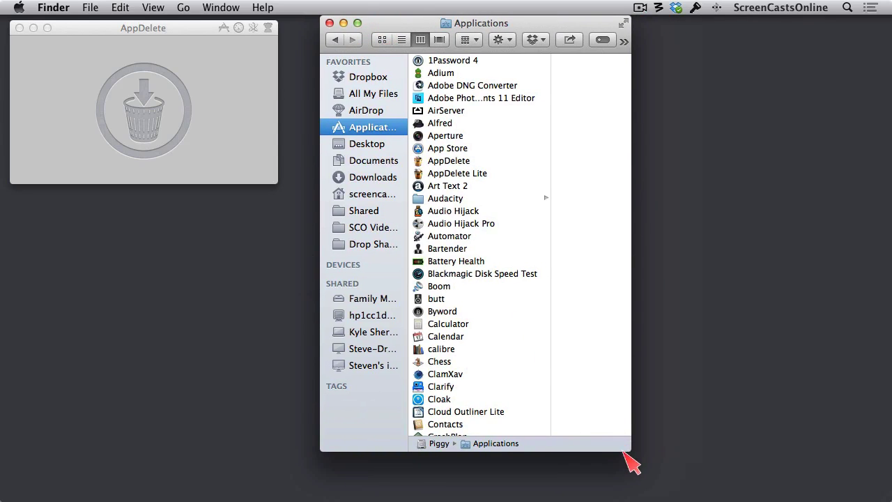
{"action": "left_click_drag", "start_coordinate": [624, 452], "coordinate": [755, 488]}
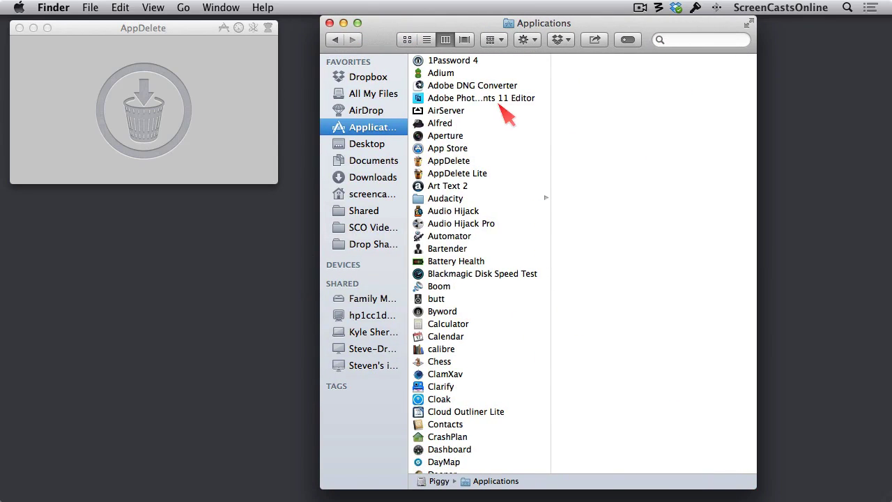
{"action": "left_click_drag", "start_coordinate": [757, 258], "coordinate": [850, 278]}
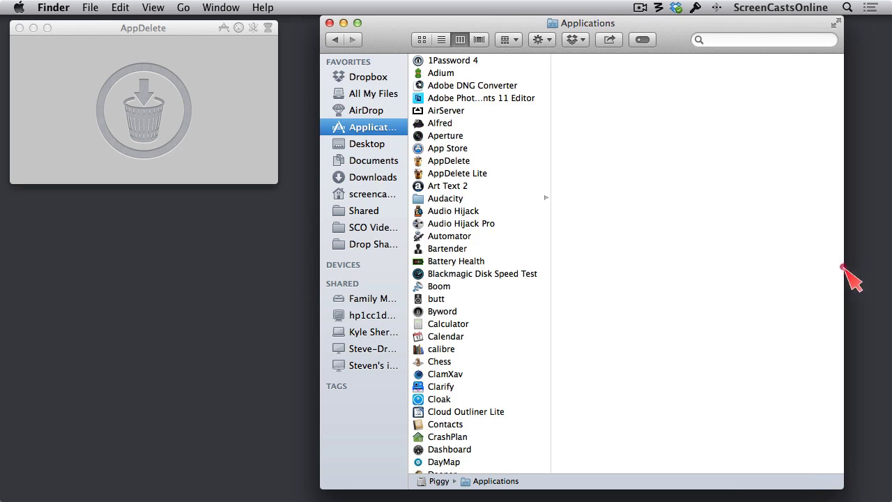
{"action": "left_click", "coordinate": [427, 166]}
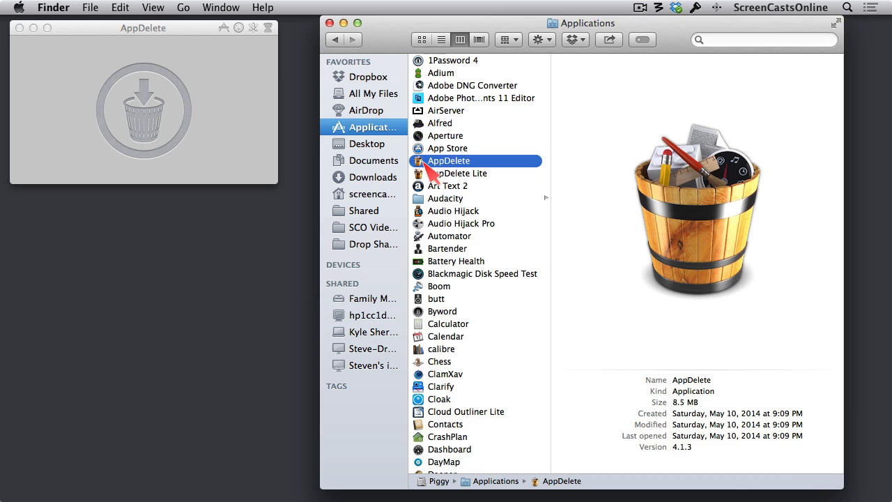
{"action": "left_click_drag", "start_coordinate": [423, 166], "coordinate": [672, 42]}
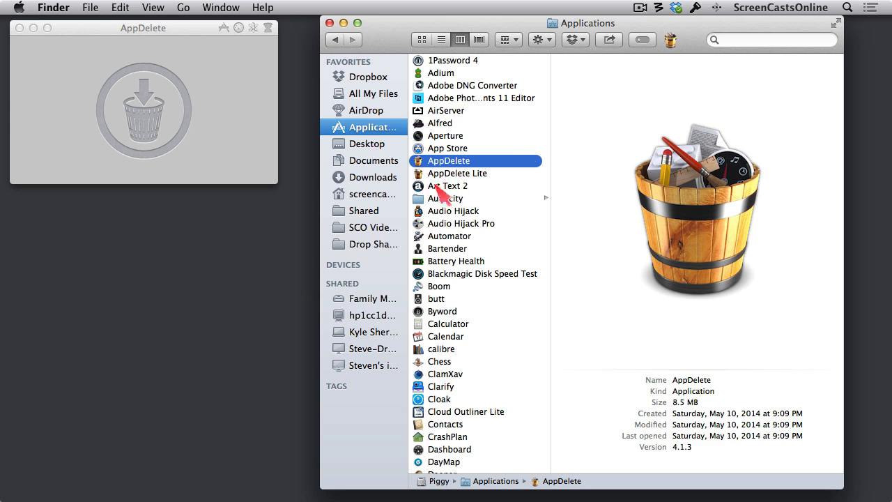
Step: Drop Art Text 2 onto the AppDelete shortcut in Finder to list its files, and reposition the AppDelete window fully into view
{"action": "left_click", "coordinate": [423, 186]}
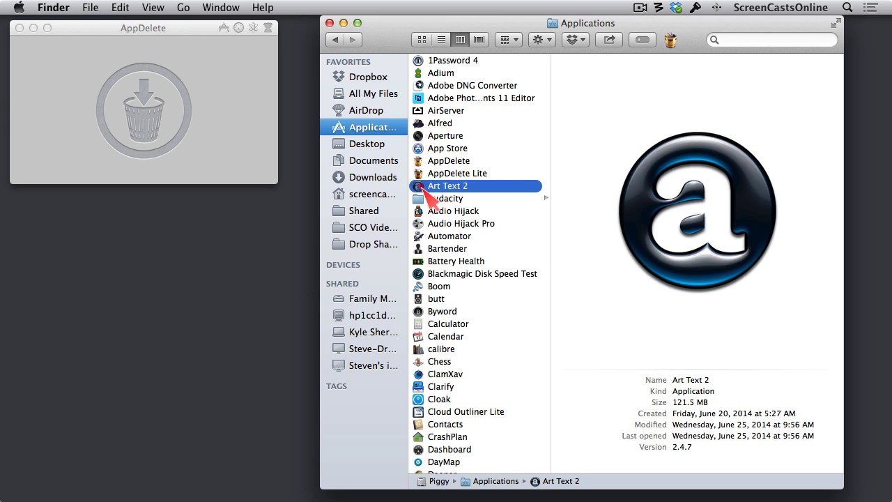
{"action": "left_click_drag", "start_coordinate": [422, 187], "coordinate": [680, 42]}
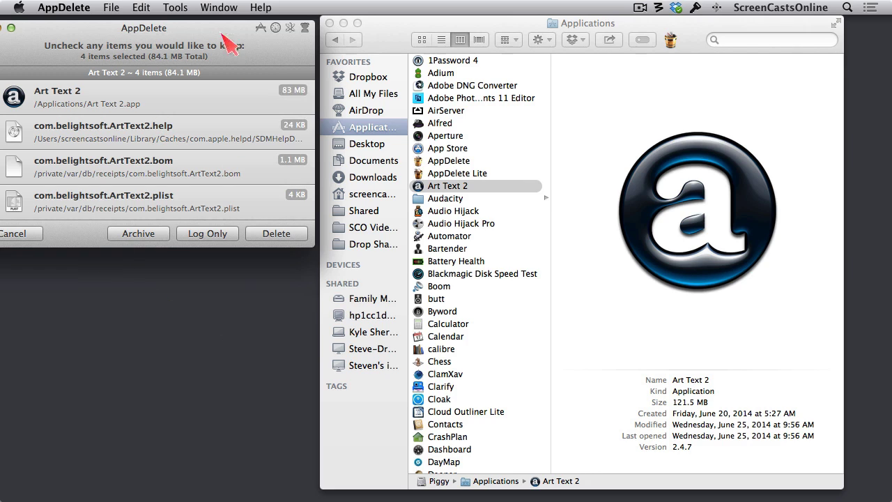
{"action": "left_click_drag", "start_coordinate": [216, 30], "coordinate": [260, 32]}
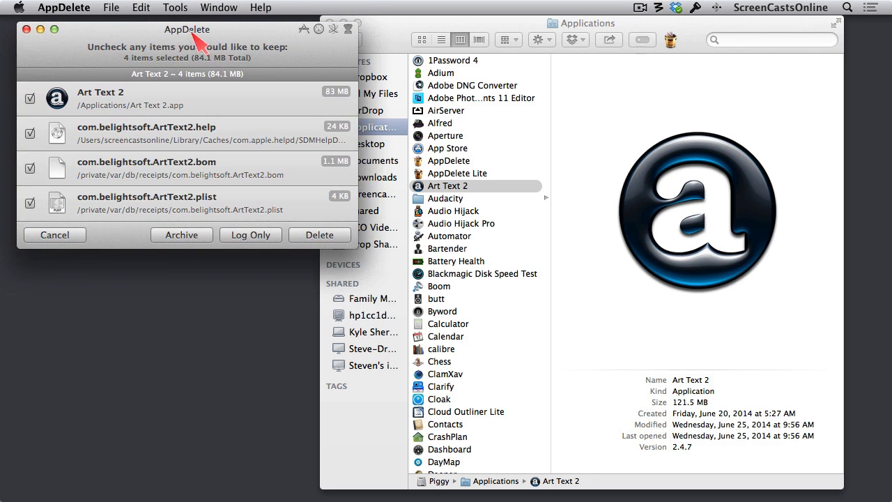